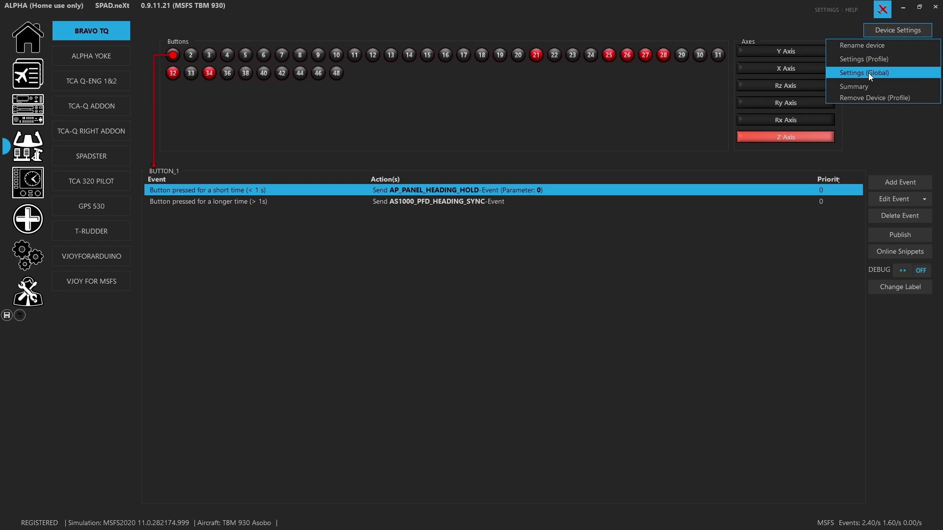
# Review the Bravo throttle quadrant's global device settings, covering the axis switches and the button types through BUTTON_48
pyautogui.click(848, 73)
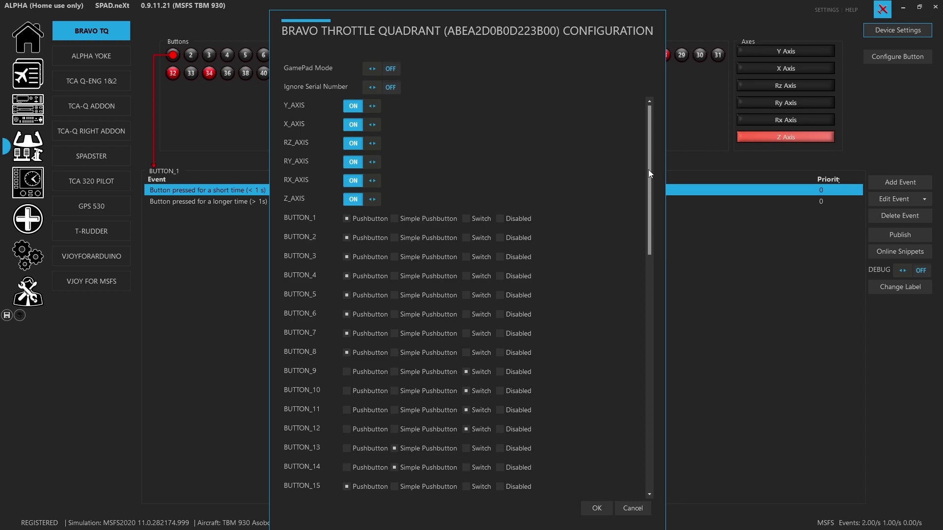
pyautogui.moveTo(649, 170); pyautogui.dragTo(647, 209)
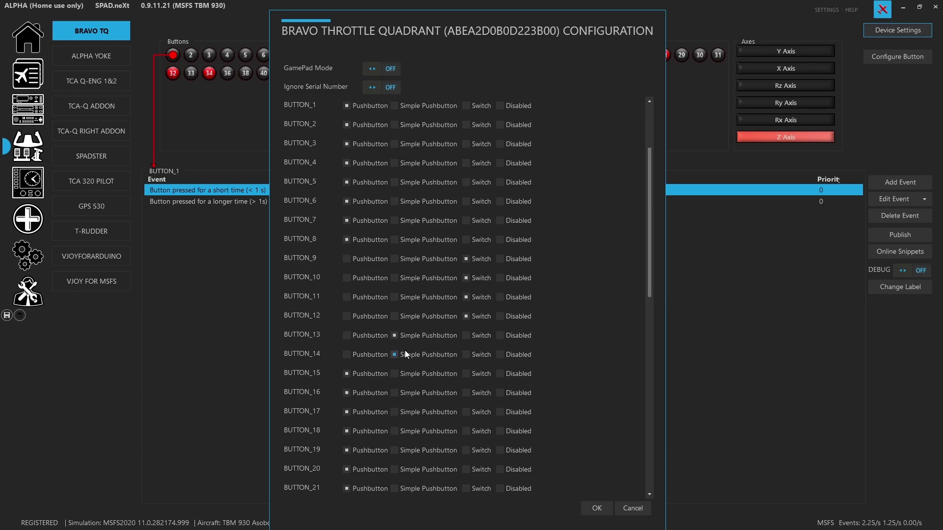
pyautogui.scroll(-3, 405, 350)
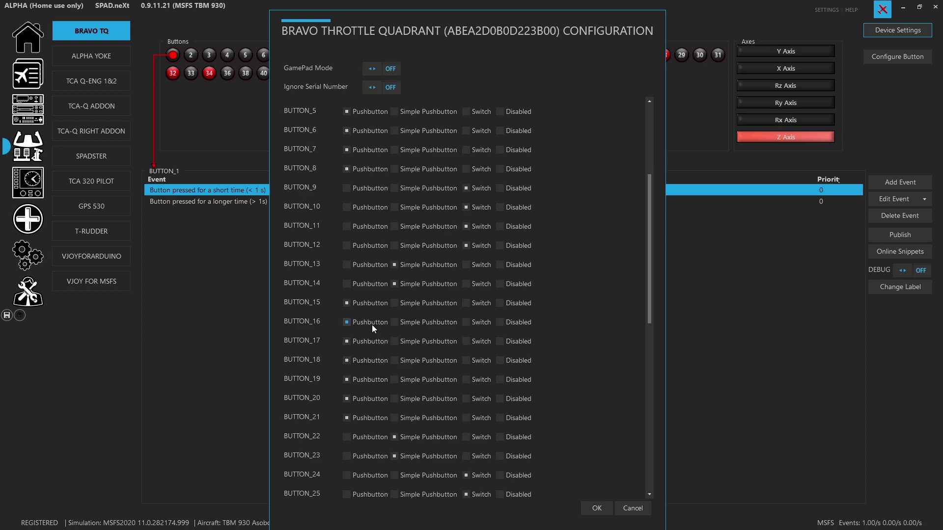
pyautogui.scroll(-1, 373, 326)
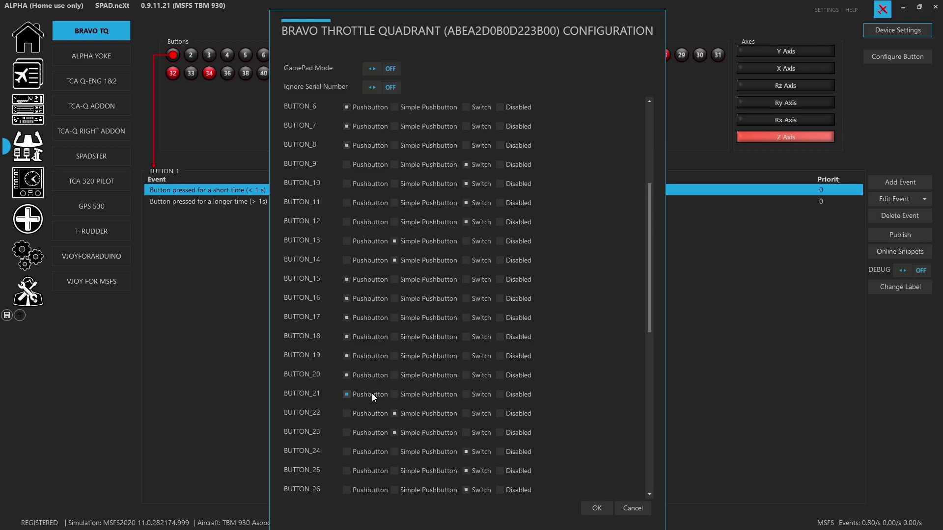
pyautogui.scroll(-2, 391, 378)
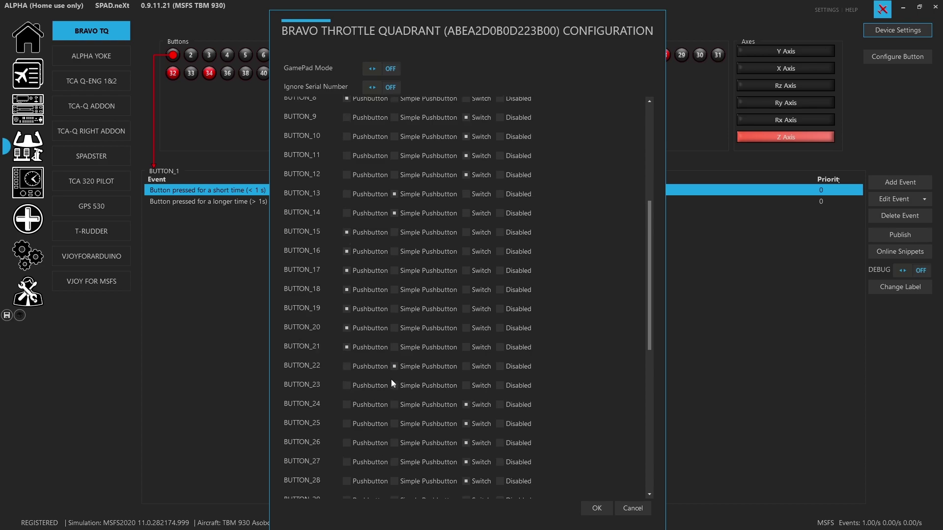
pyautogui.scroll(-4, 394, 391)
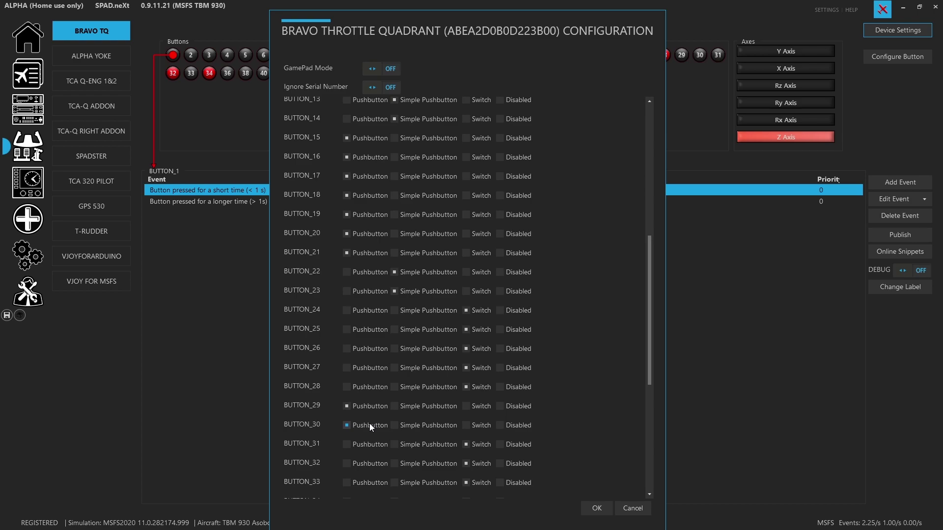
pyautogui.scroll(-3, 491, 351)
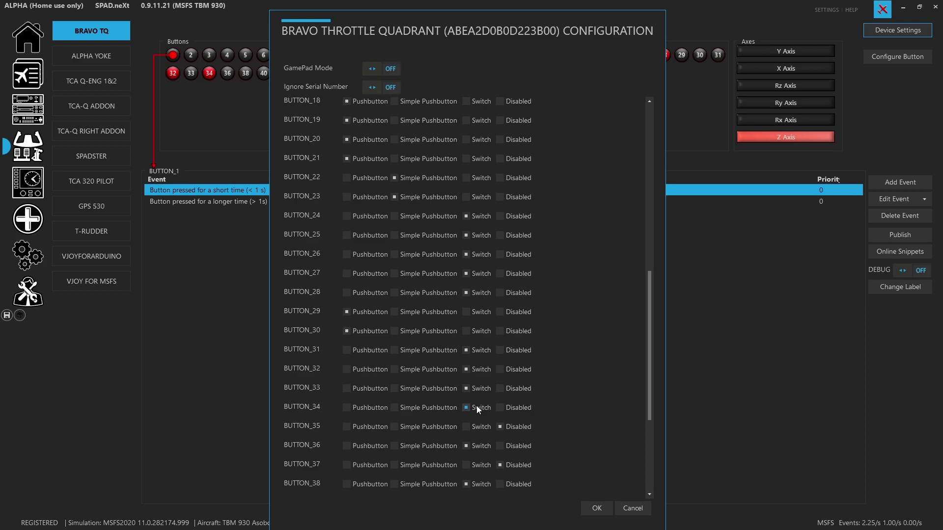
pyautogui.scroll(-2, 476, 406)
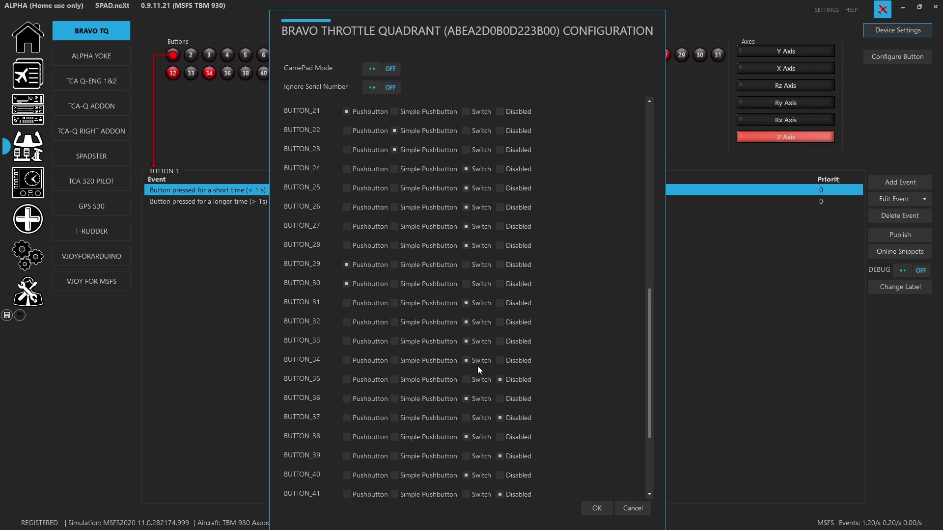
pyautogui.scroll(-1, 480, 381)
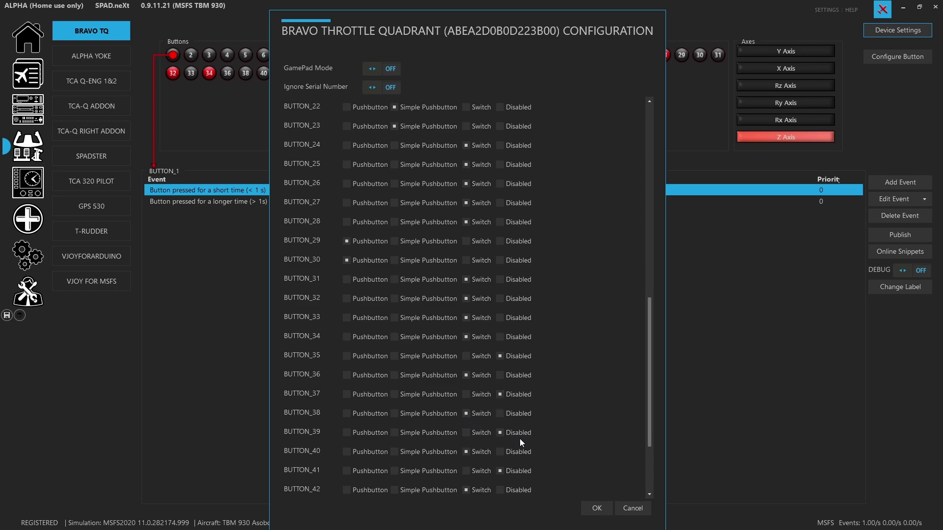
pyautogui.scroll(-6, 474, 458)
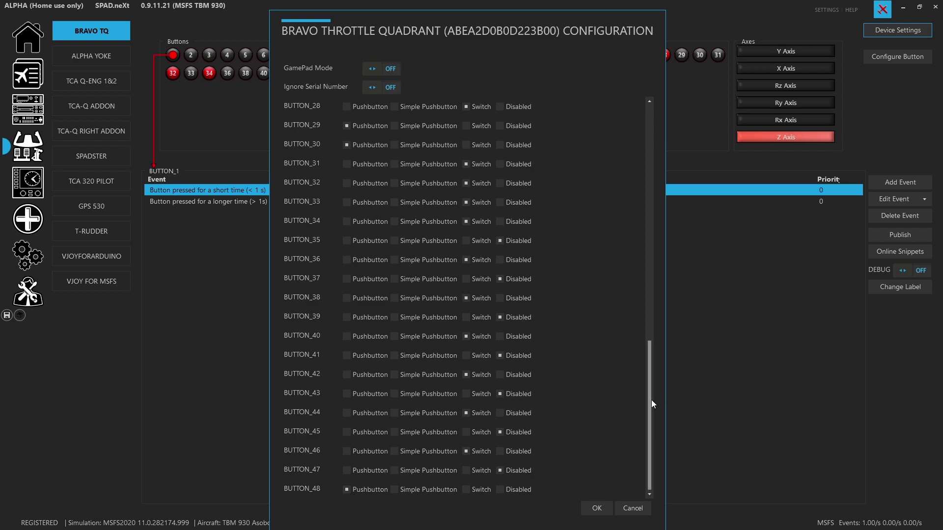
pyautogui.moveTo(650, 400); pyautogui.dragTo(649, 164)
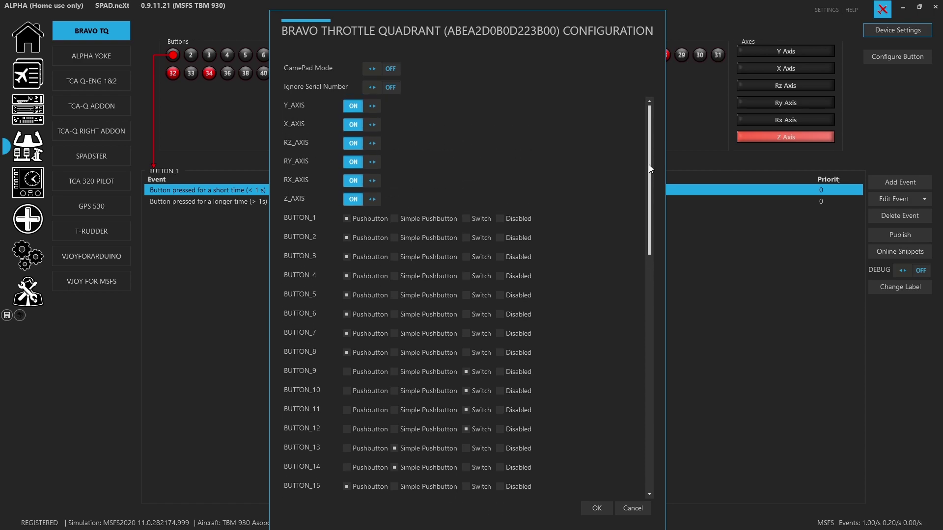
pyautogui.click(598, 507)
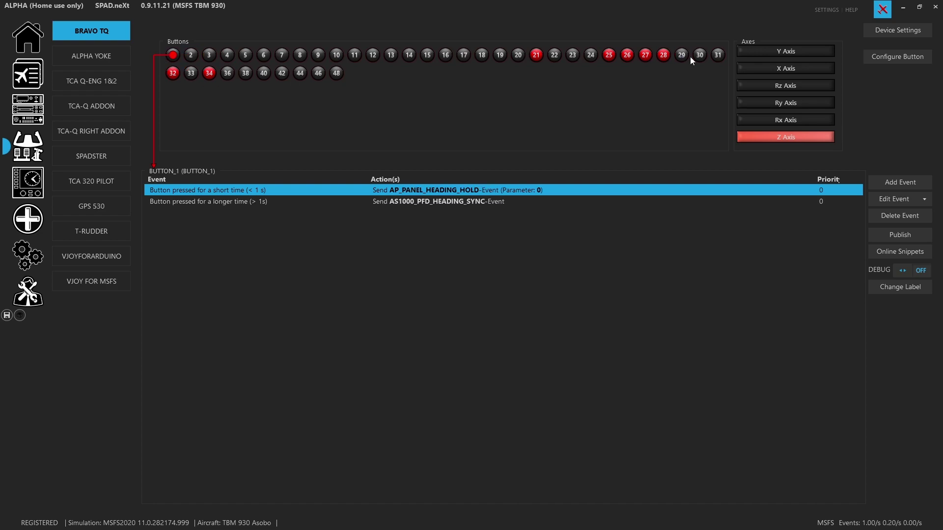
# Load the Complete Device online snippet "MSFS HC BRAVO TBM 930" for the Bravo Throttle Quadrant, replacing all events defined for the device
pyautogui.click(903, 252)
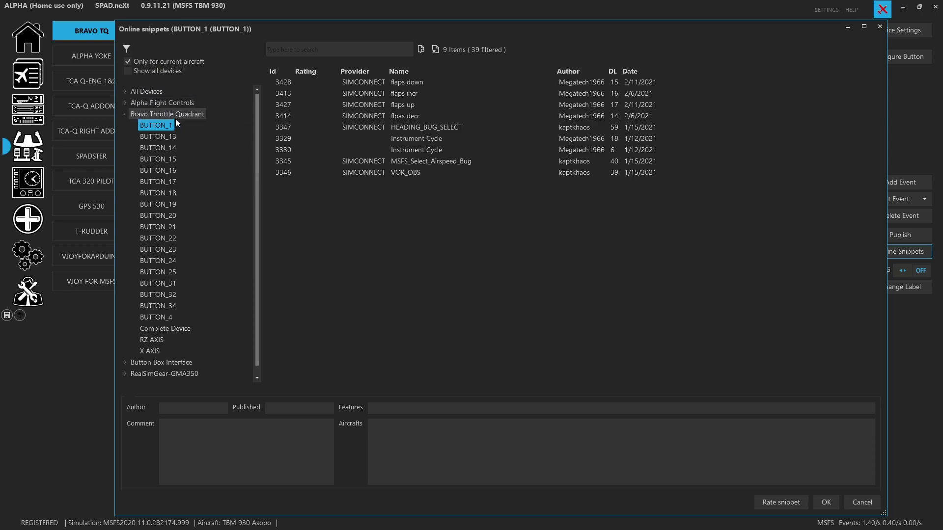
pyautogui.click(178, 329)
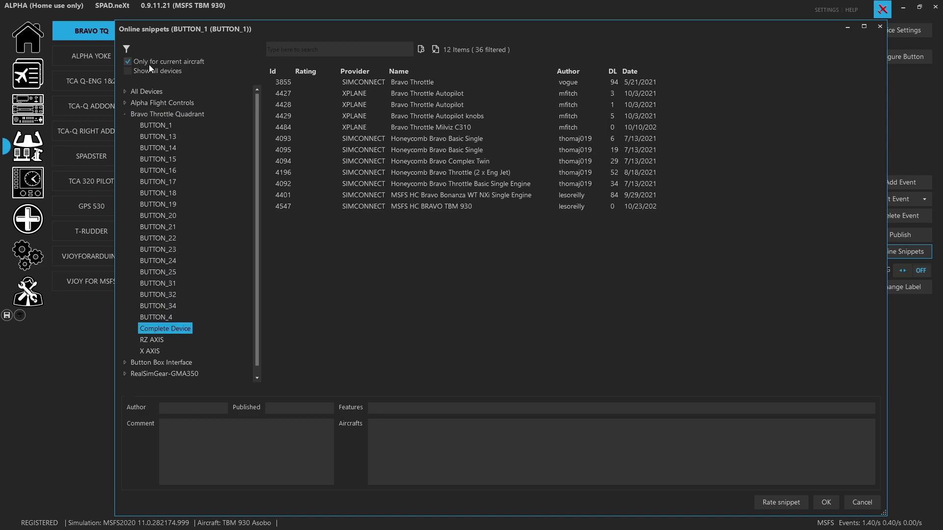
pyautogui.click(460, 210)
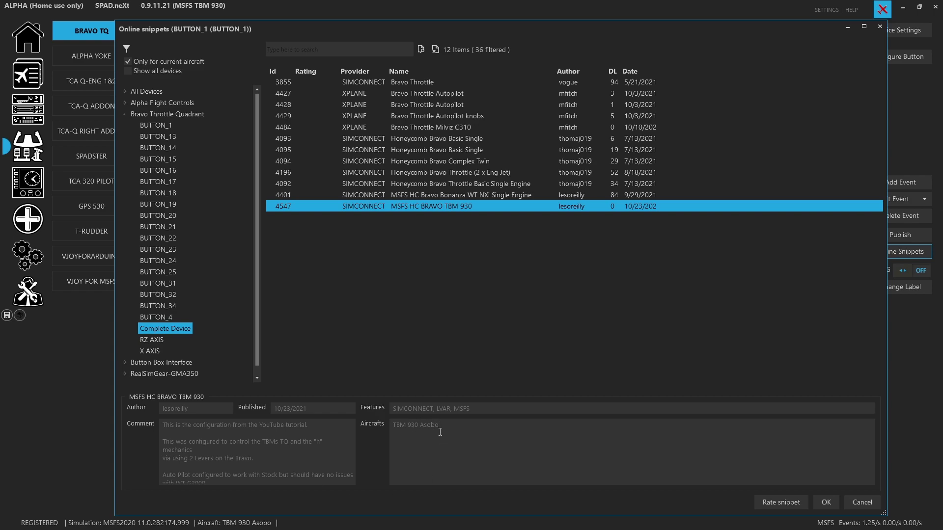
pyautogui.click(825, 503)
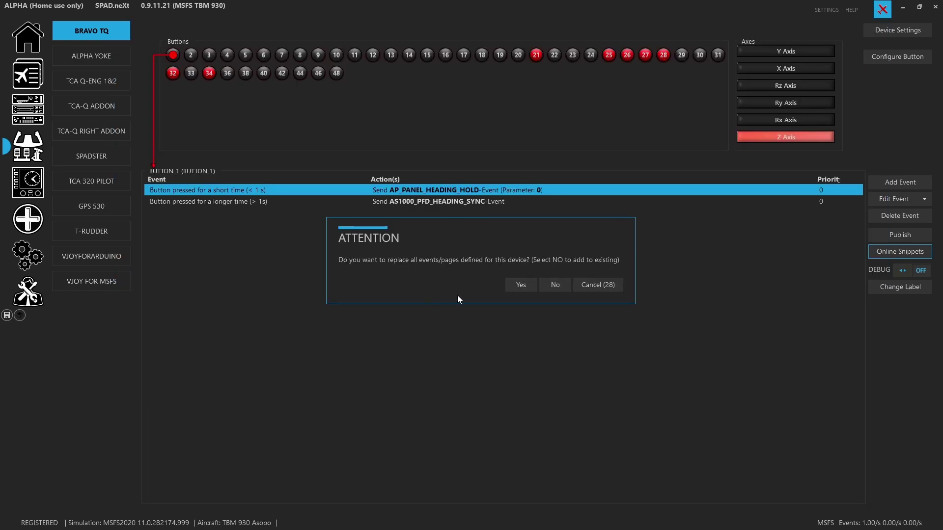
pyautogui.click(524, 290)
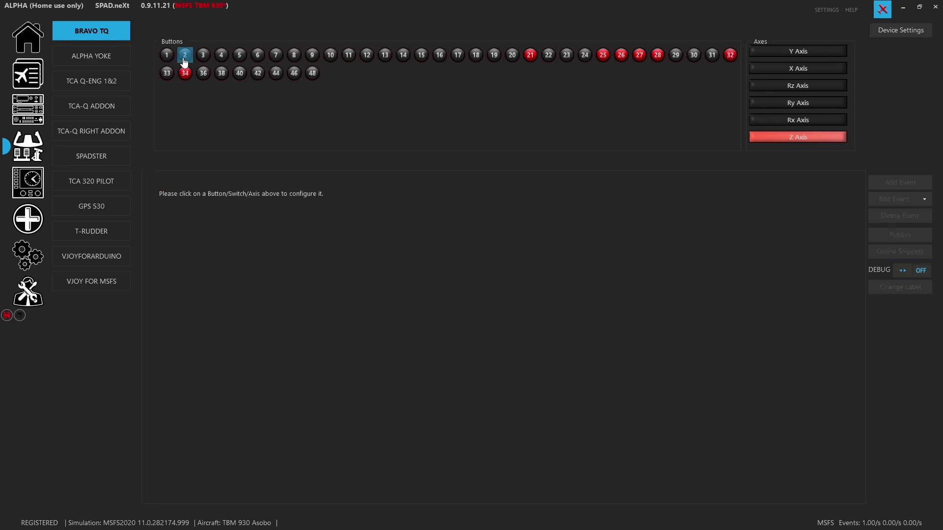
# Inspect the throttle action configuration assigned to the Y axis and leave it as it is
pyautogui.click(167, 55)
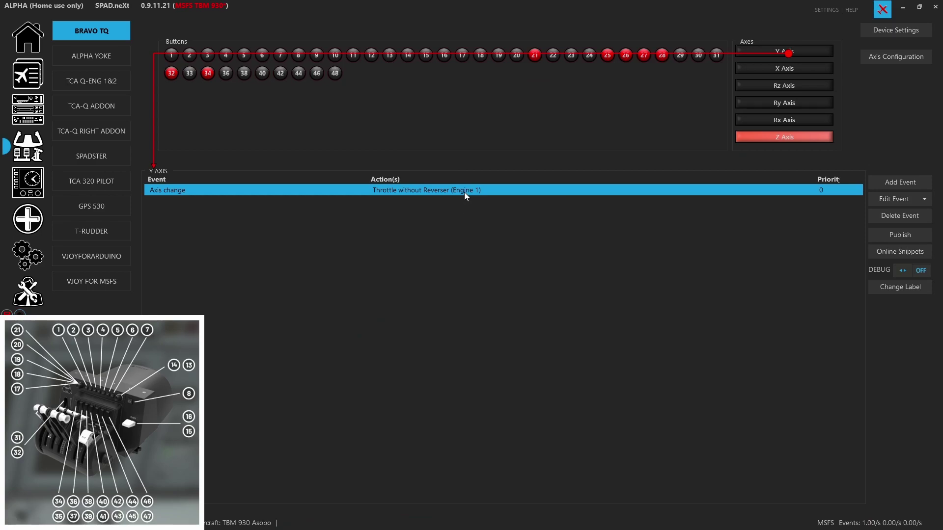
pyautogui.doubleClick(464, 192)
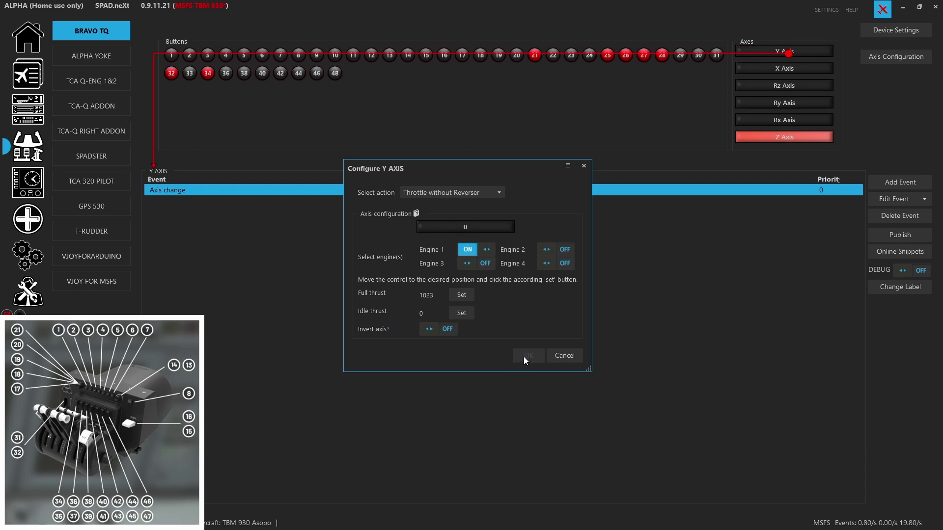
pyautogui.click(569, 354)
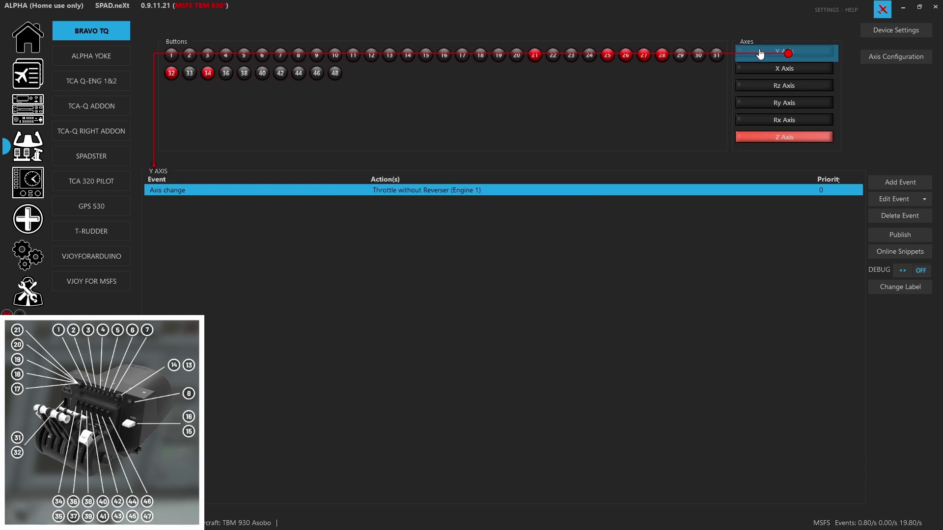
# Examine the Rz axis events, including the range and rescale settings of the custom THROTTLE1_SET axis configuration
pyautogui.click(757, 88)
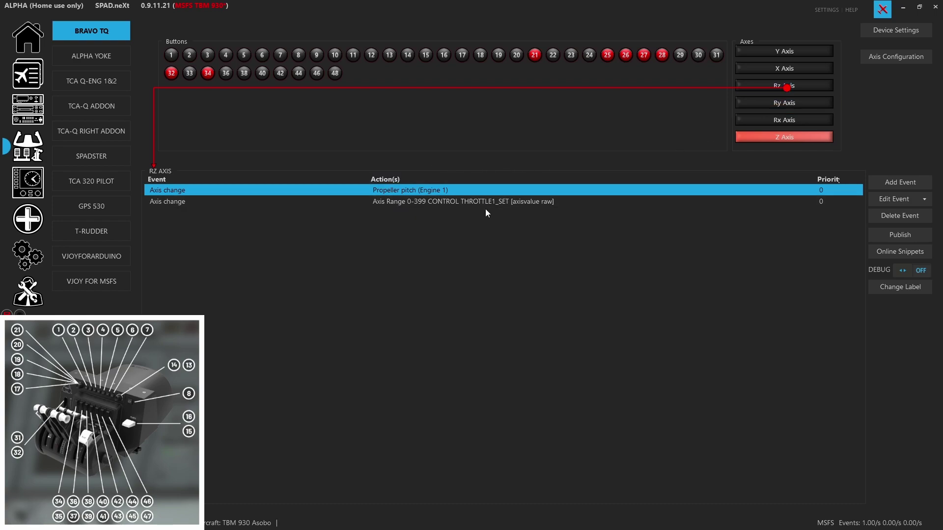
pyautogui.doubleClick(490, 234)
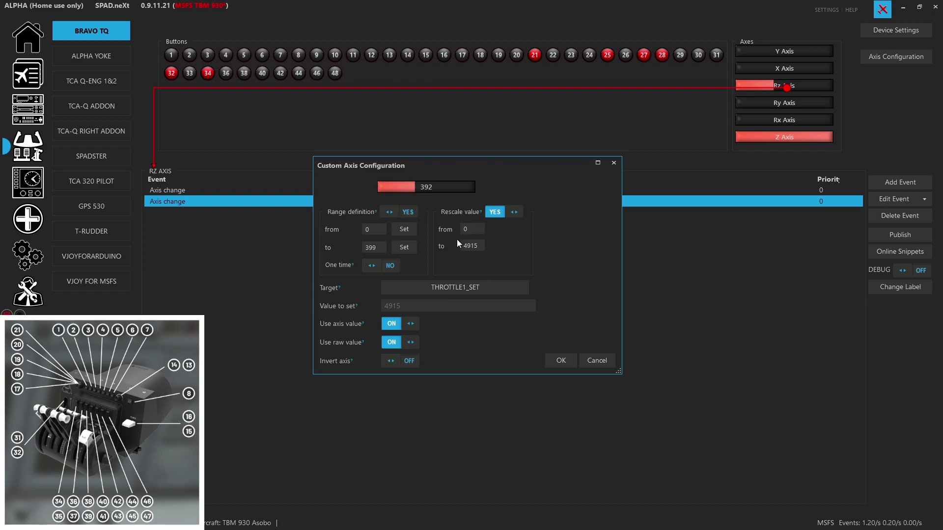
pyautogui.click(561, 359)
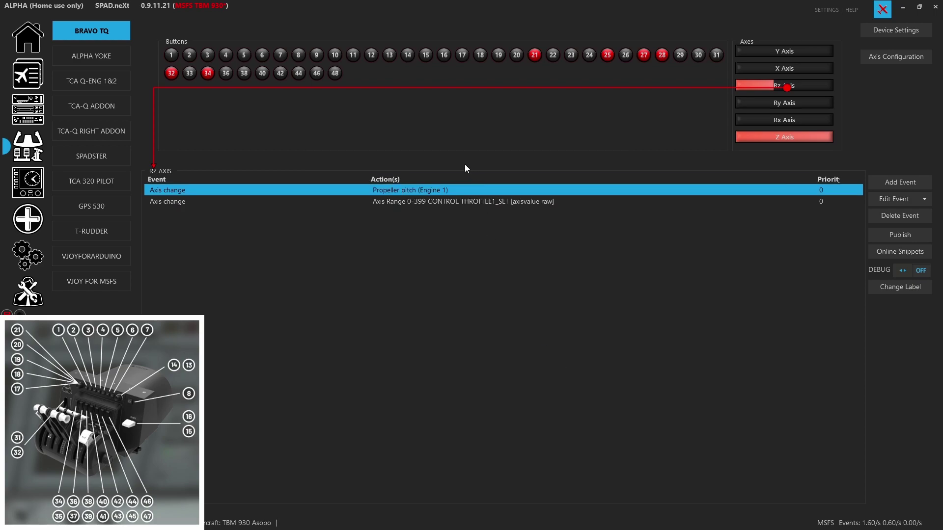
pyautogui.click(460, 200)
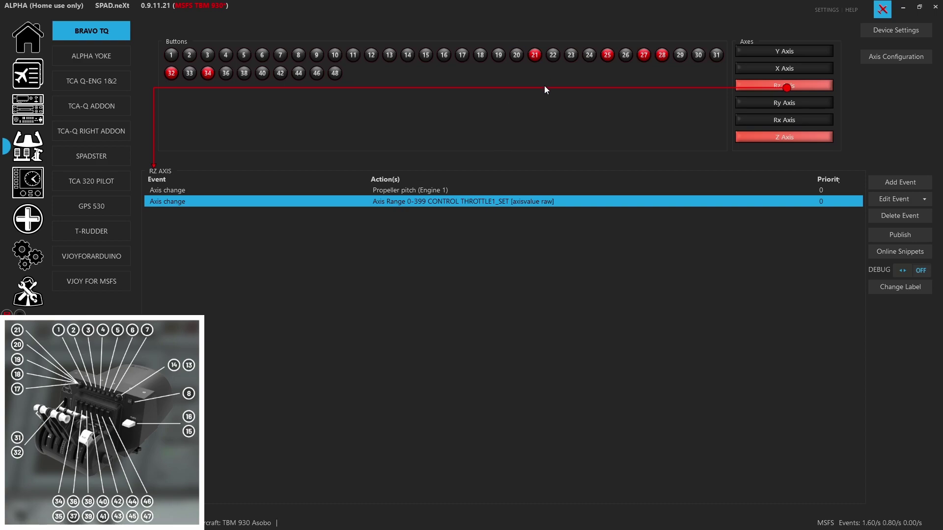
# Check which events are assigned to the Ry, Rx and Z axes
pyautogui.click(785, 103)
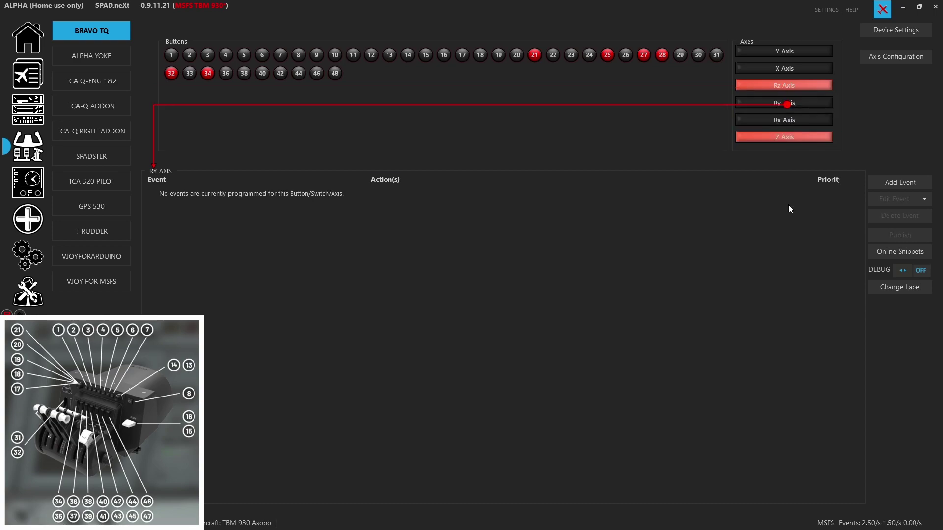
pyautogui.click(787, 121)
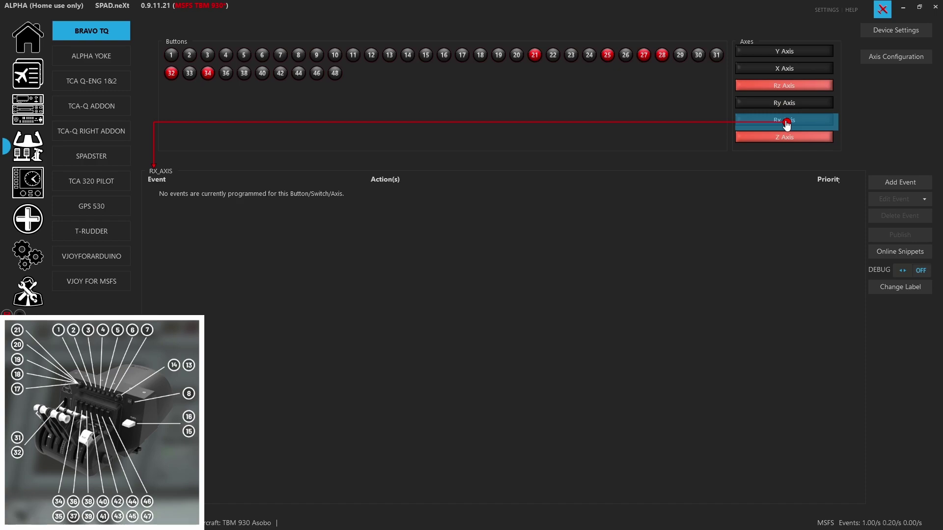
pyautogui.click(786, 139)
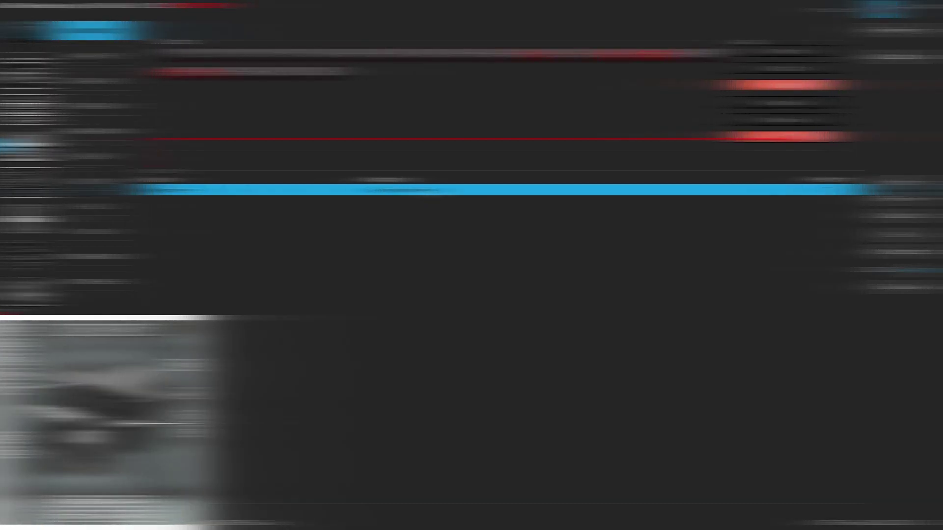
# Inspect the AS1000_PFD_HEADING_SYNC action of BUTTON_1's long-press event without changing it, and save the profile
pyautogui.click(171, 55)
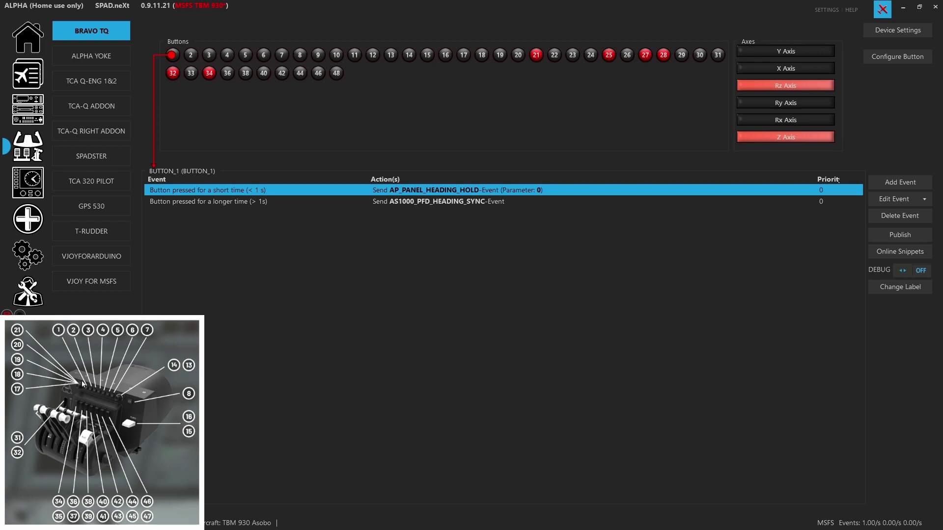
pyautogui.click(418, 202)
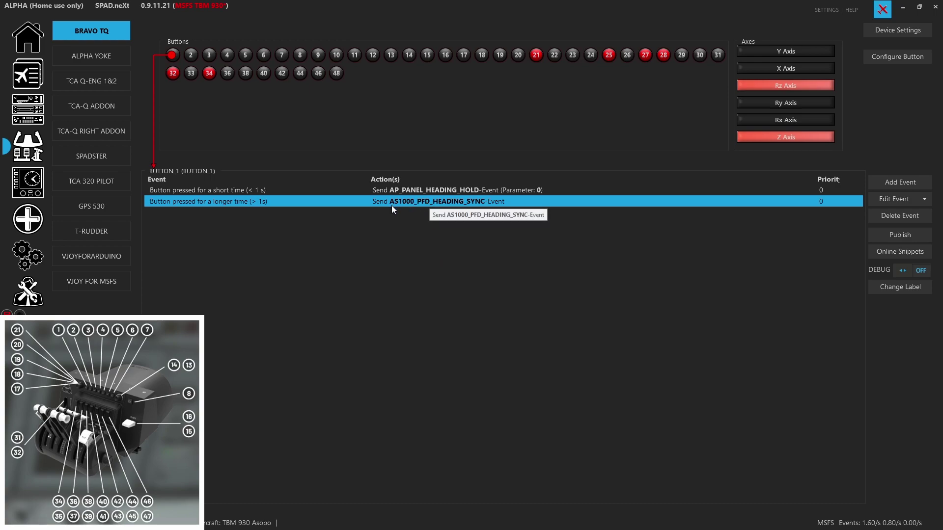
pyautogui.doubleClick(440, 205)
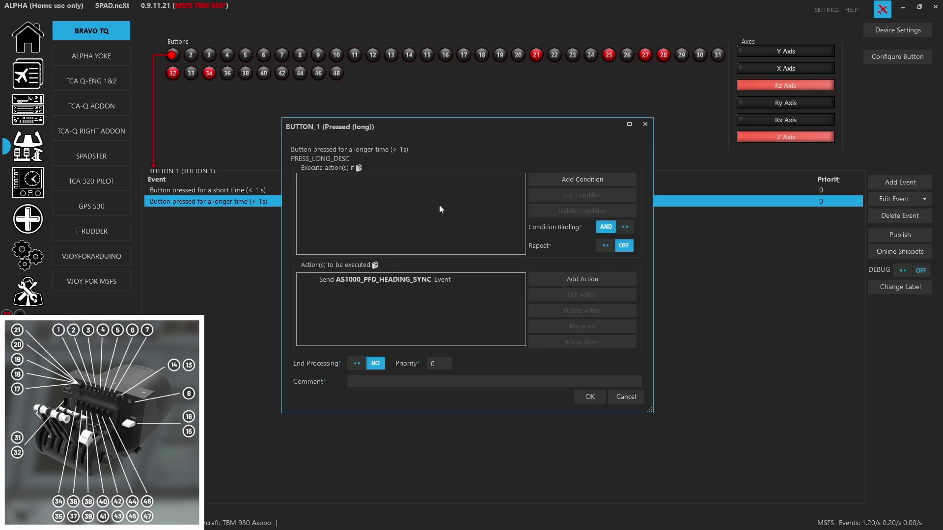
pyautogui.doubleClick(428, 280)
pyautogui.click(454, 259)
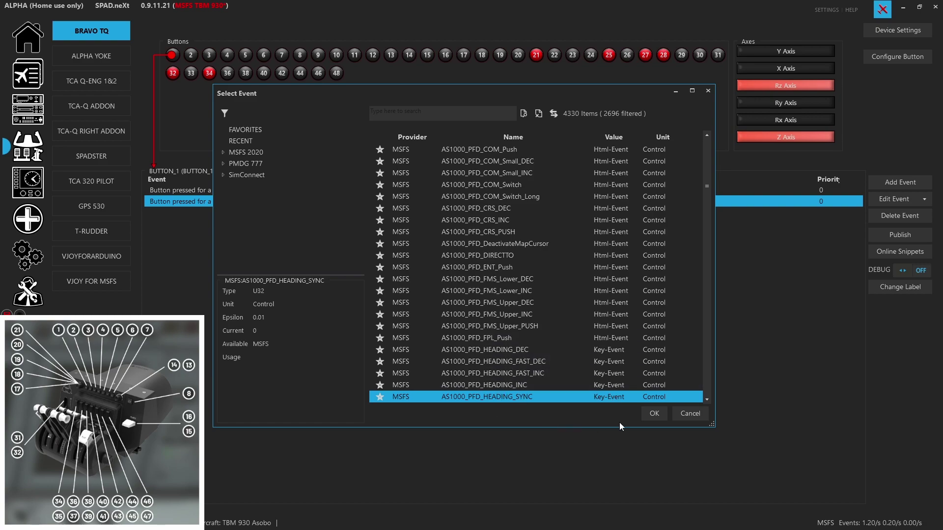
pyautogui.click(690, 414)
pyautogui.click(540, 277)
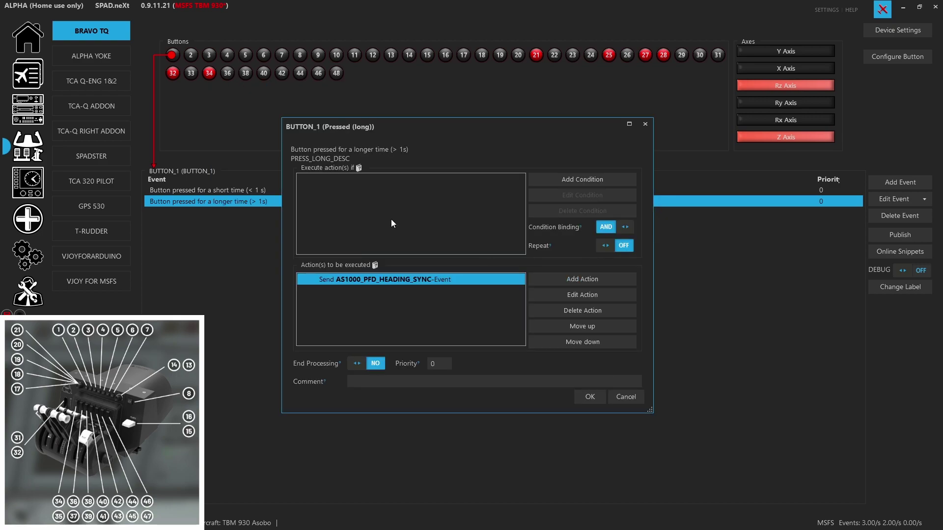
pyautogui.click(615, 397)
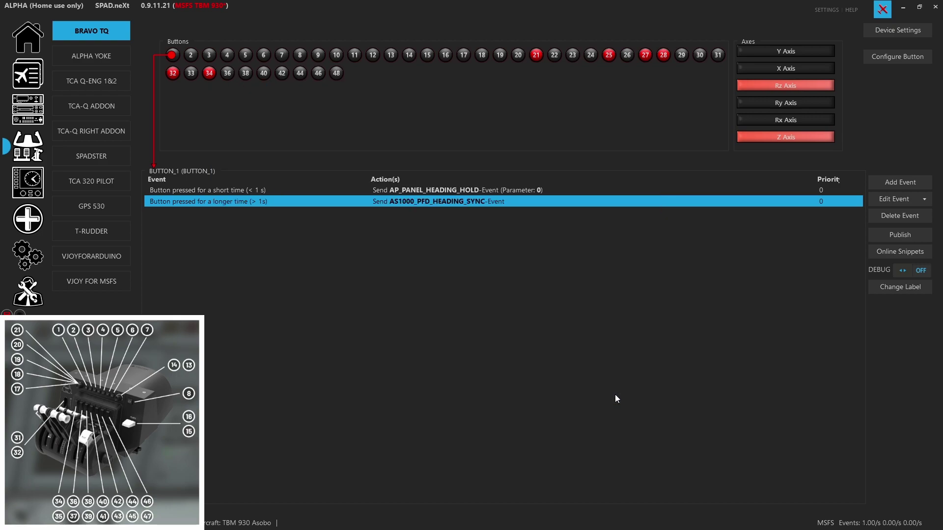
pyautogui.hotkey('ctrl', 's')
# Check which events are assigned to buttons 2, 3 and 4 of the Bravo throttle quadrant
pyautogui.click(191, 55)
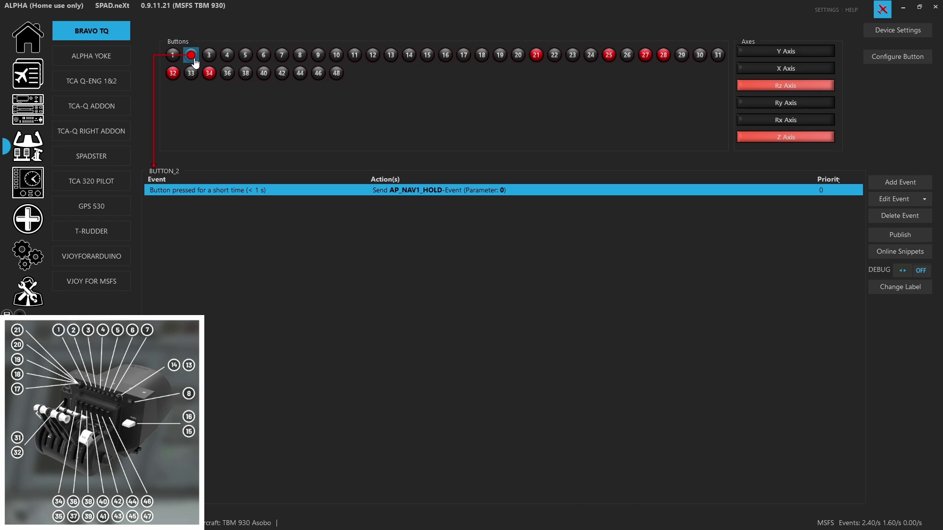
pyautogui.click(208, 56)
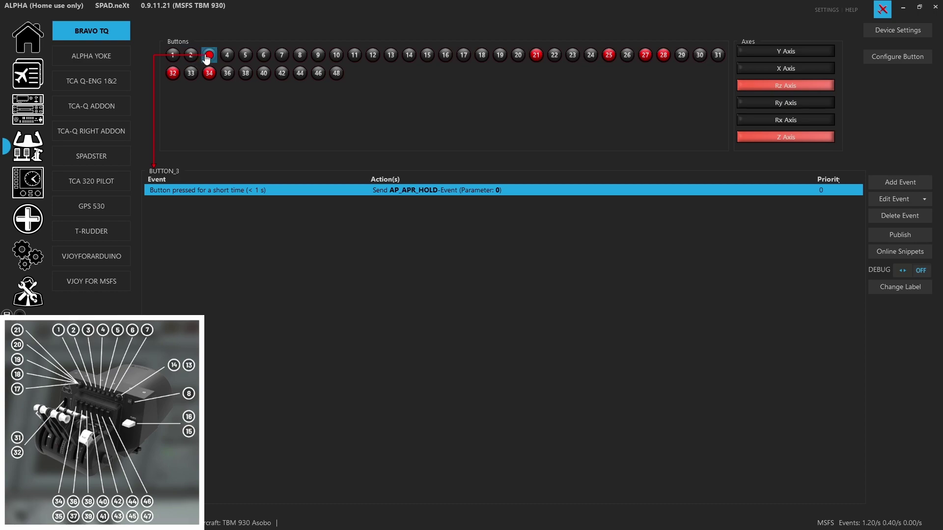
pyautogui.click(227, 55)
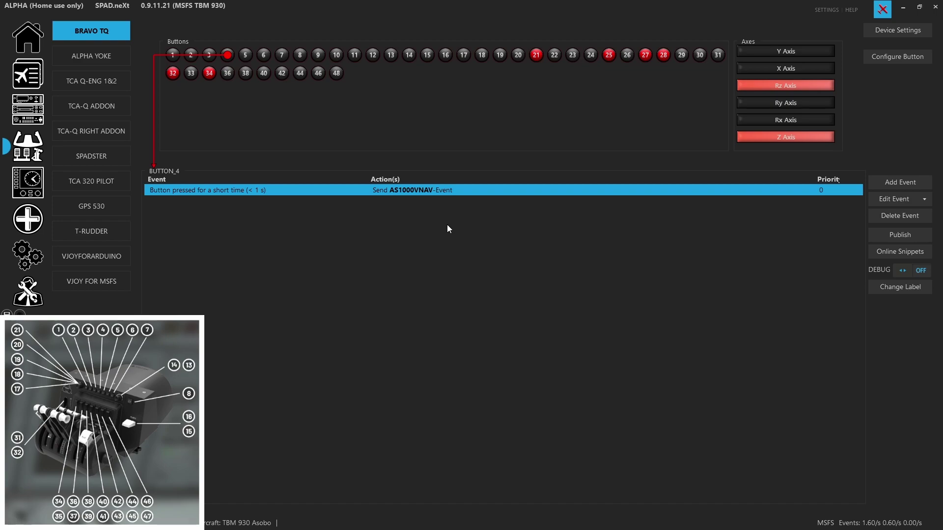
# Inspect the AS1000VNAV simulation event in BUTTON_4's short-press action and leave it unchanged
pyautogui.doubleClick(424, 190)
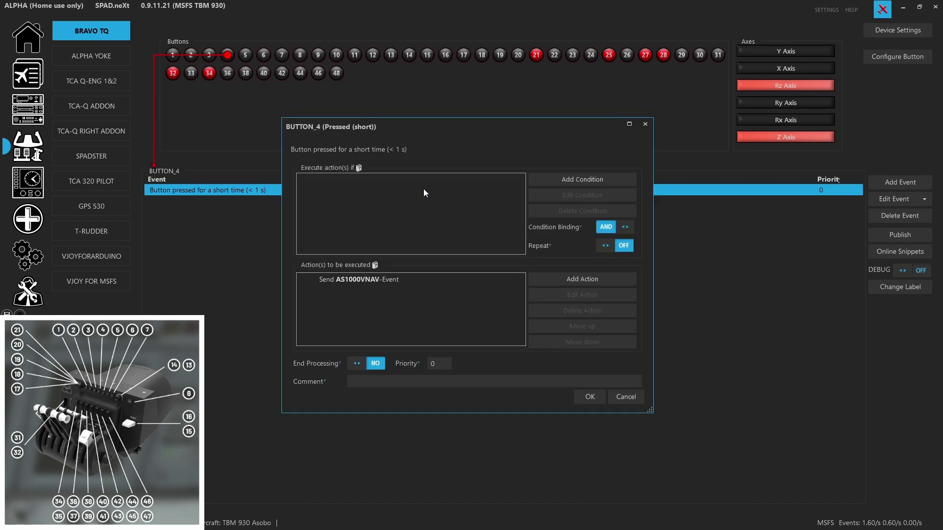
pyautogui.doubleClick(381, 276)
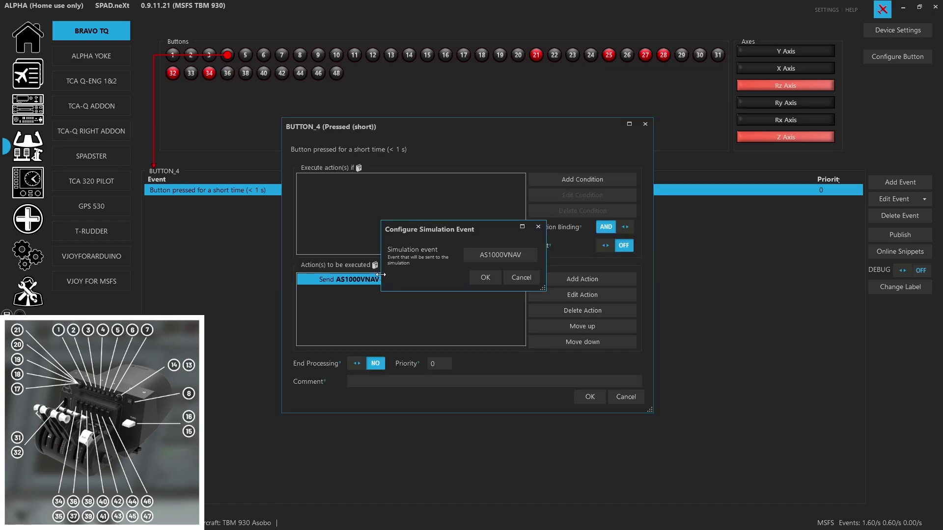
pyautogui.click(485, 258)
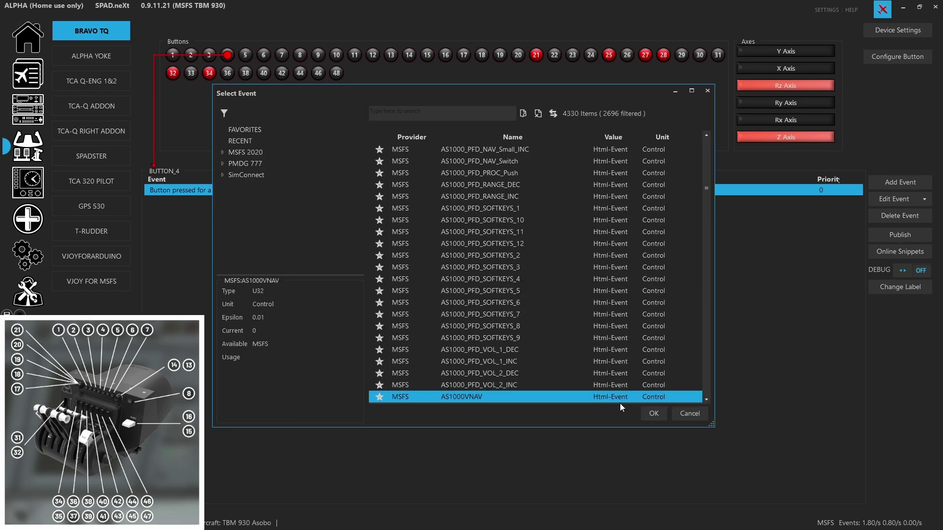
pyautogui.click(689, 415)
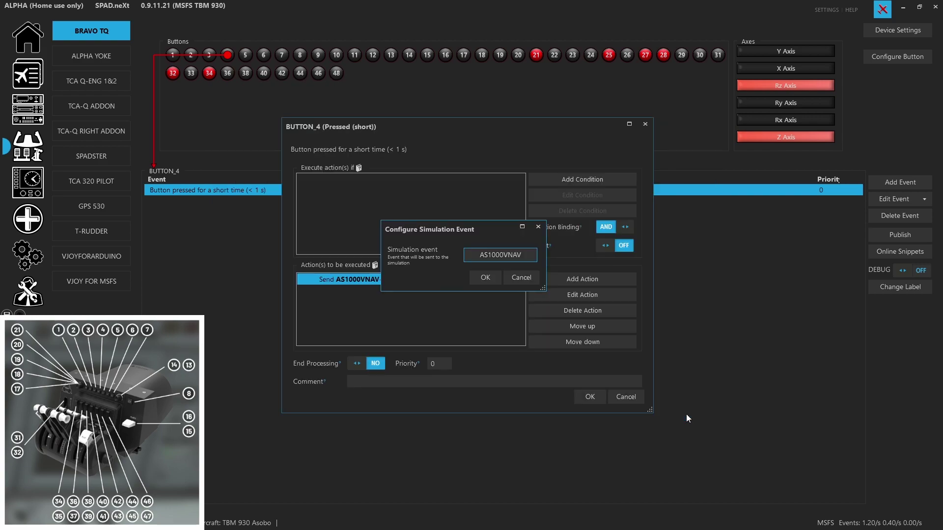
pyautogui.click(521, 277)
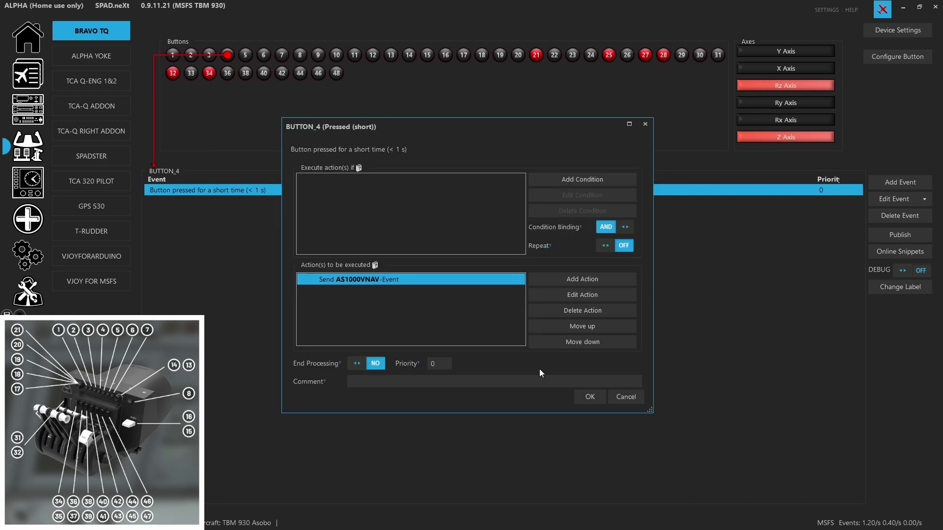
pyautogui.click(626, 397)
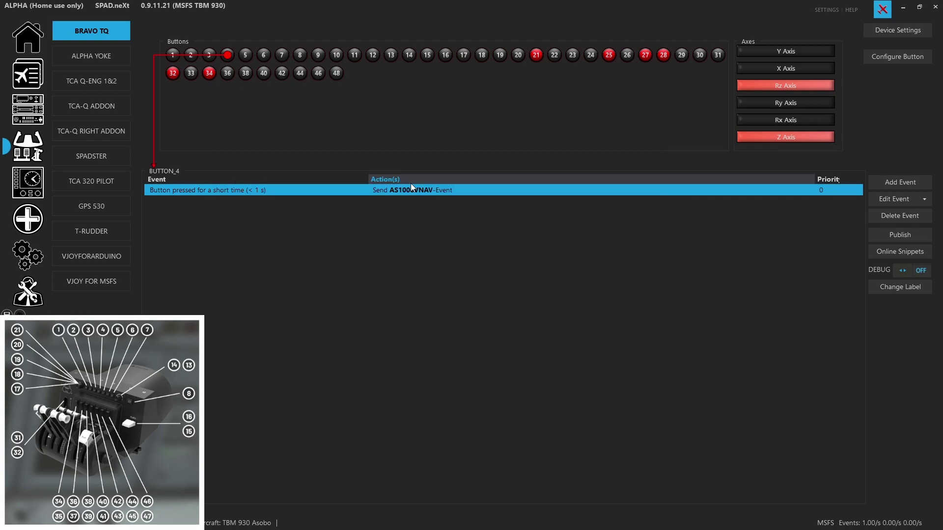
# Examine the definition of the custom client event AS1000VNAV, including its control event ID, without changing it
pyautogui.click(28, 219)
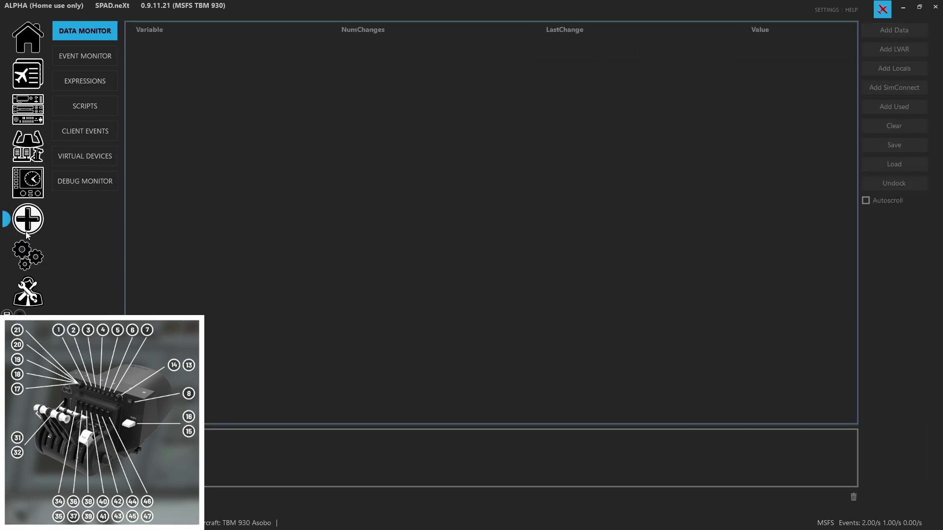
pyautogui.click(86, 132)
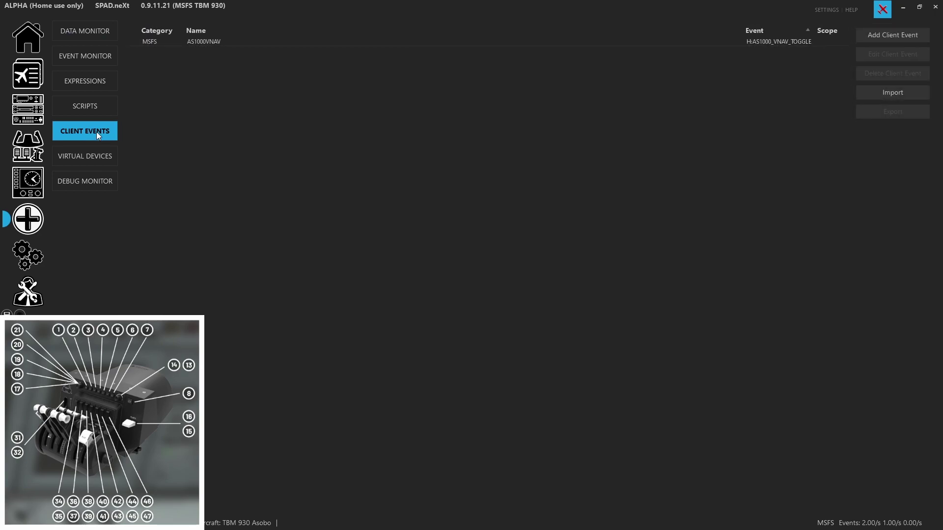
pyautogui.doubleClick(219, 44)
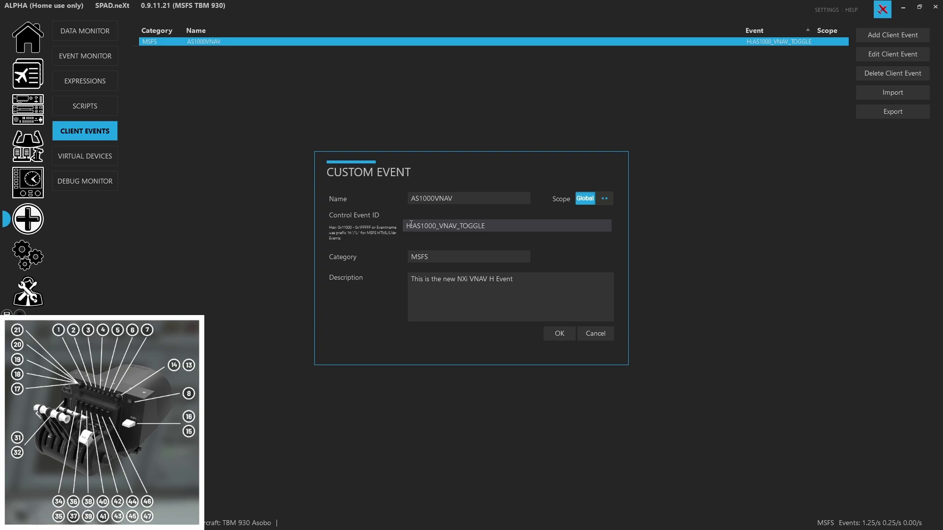
pyautogui.click(437, 226)
pyautogui.write('_')
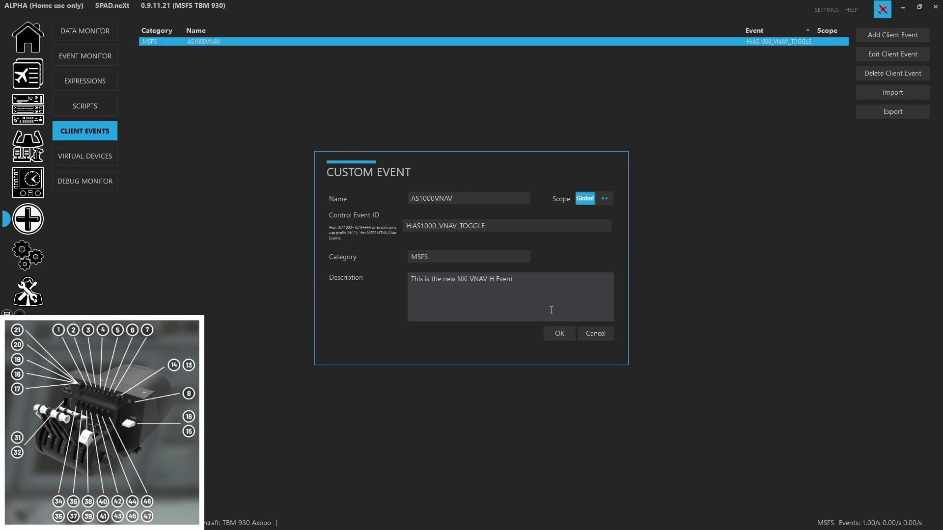
pyautogui.click(595, 335)
# Inspect BUTTON_5's short-press action on the Bravo and look up AP_ALT_HOLD in the event list, keeping the assigned event
pyautogui.click(28, 146)
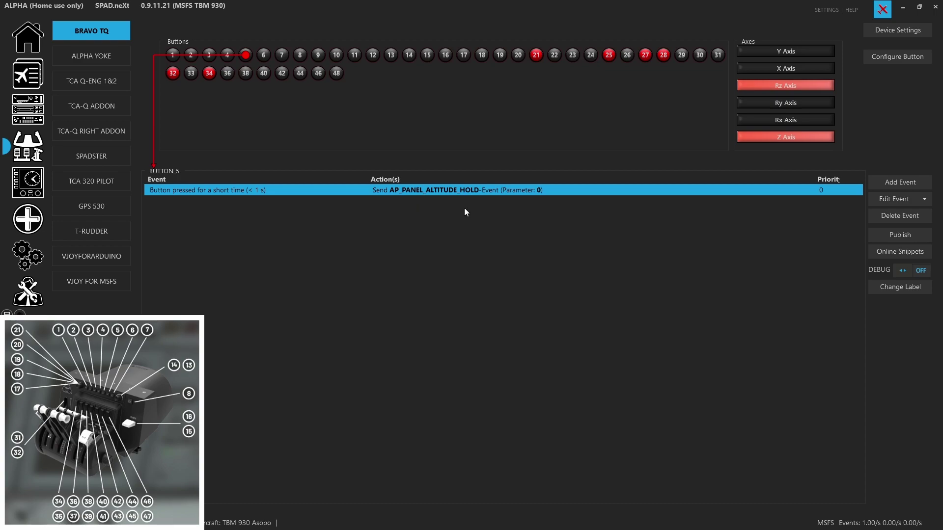
pyautogui.doubleClick(447, 191)
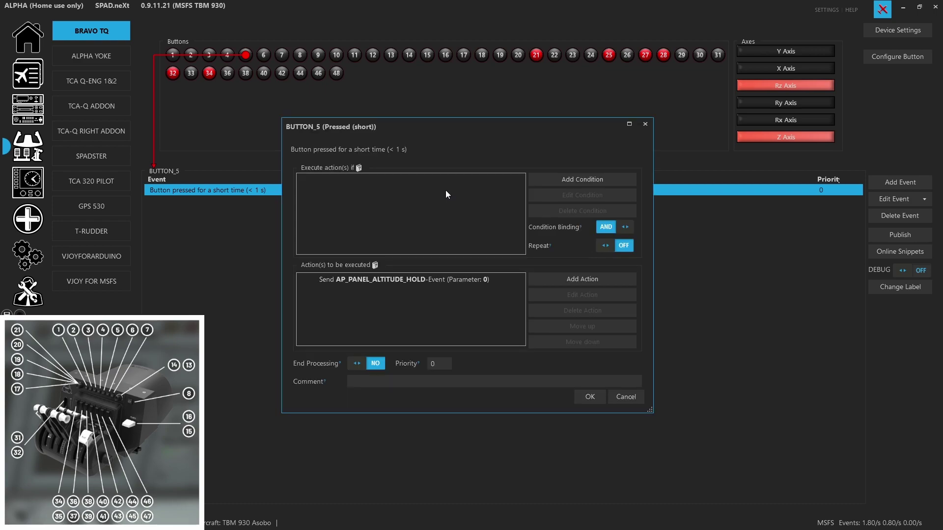
pyautogui.doubleClick(413, 281)
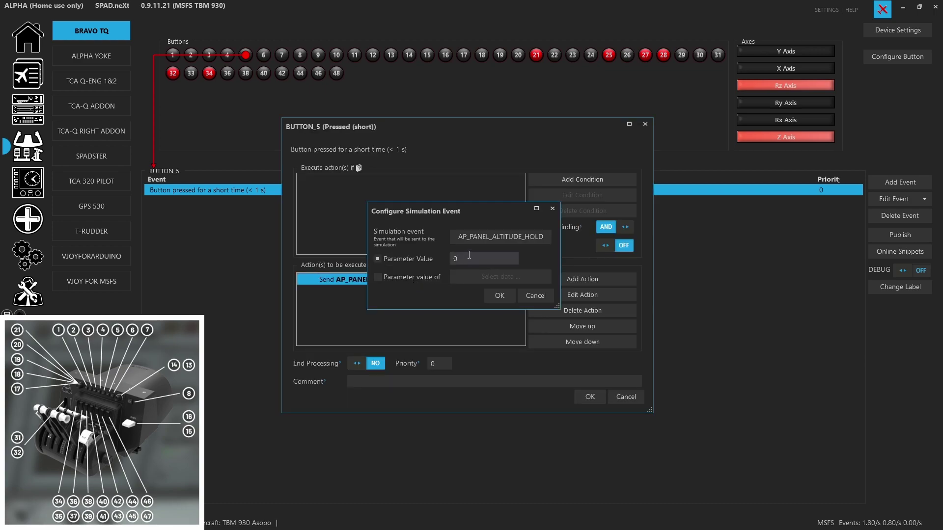
pyautogui.click(462, 238)
pyautogui.scroll(-1, 511, 334)
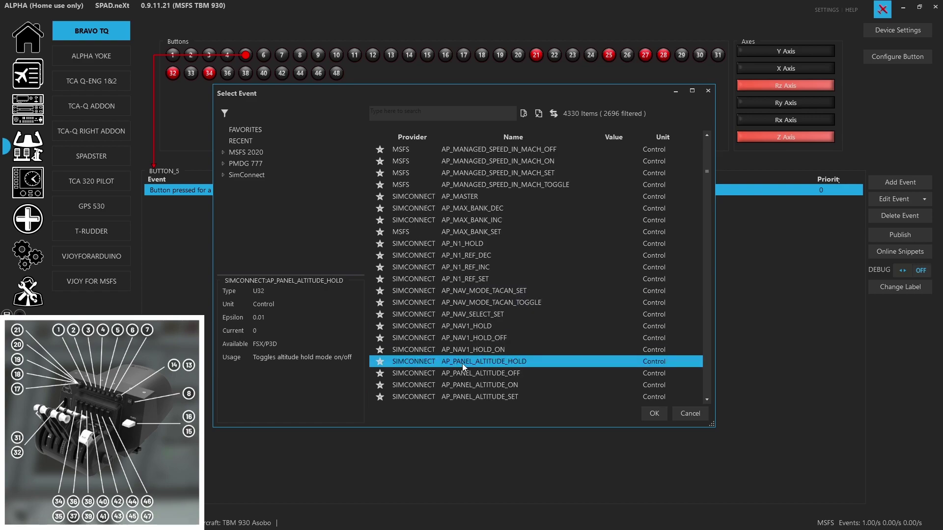
pyautogui.scroll(7, 463, 320)
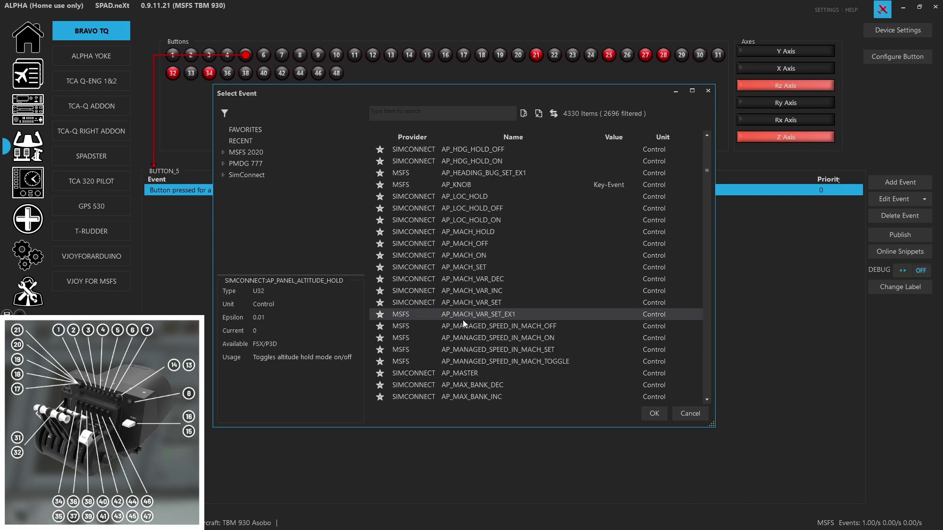
pyautogui.scroll(7, 463, 320)
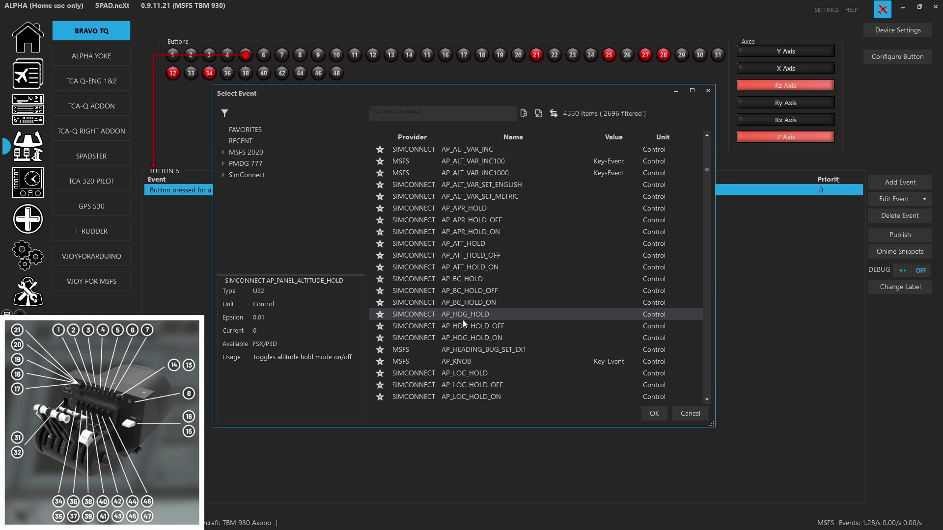
pyautogui.click(502, 222)
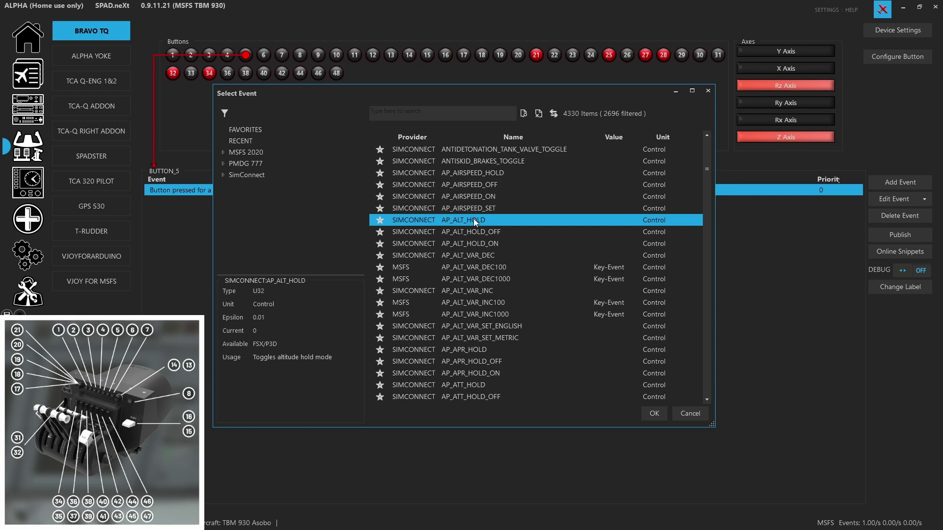
pyautogui.click(690, 414)
# Check BUTTON_6's assignment, then review BUTTON_7's short-press FLIGHT_LEVEL_CHANGE action and its long-press event without changing them
pyautogui.click(264, 55)
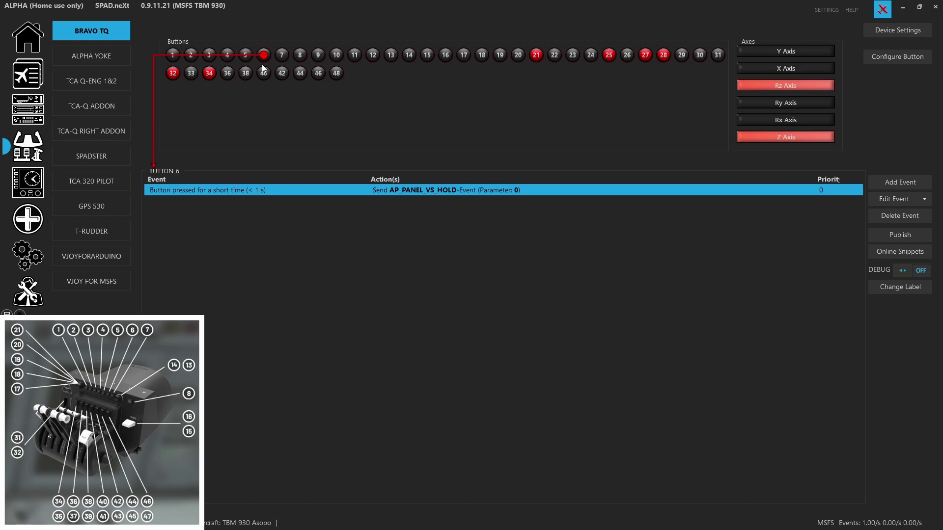
pyautogui.click(282, 55)
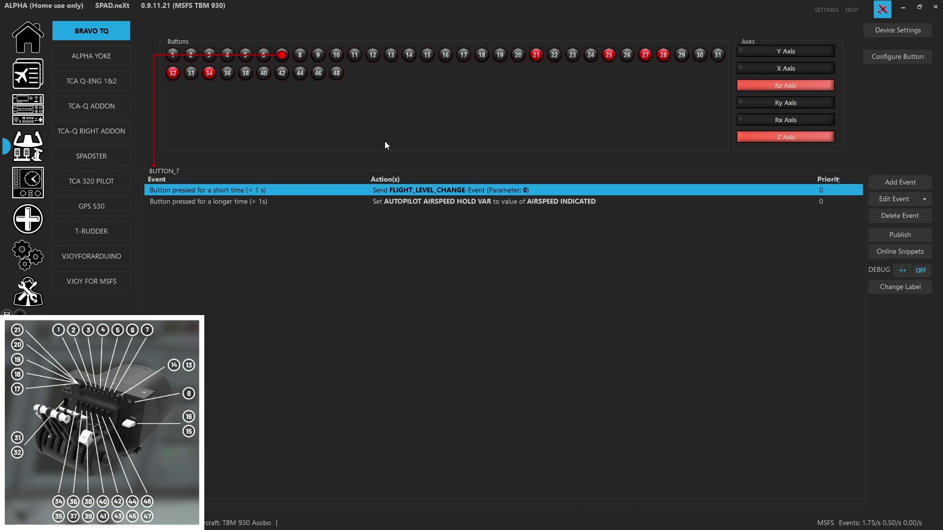
pyautogui.doubleClick(424, 190)
pyautogui.doubleClick(370, 280)
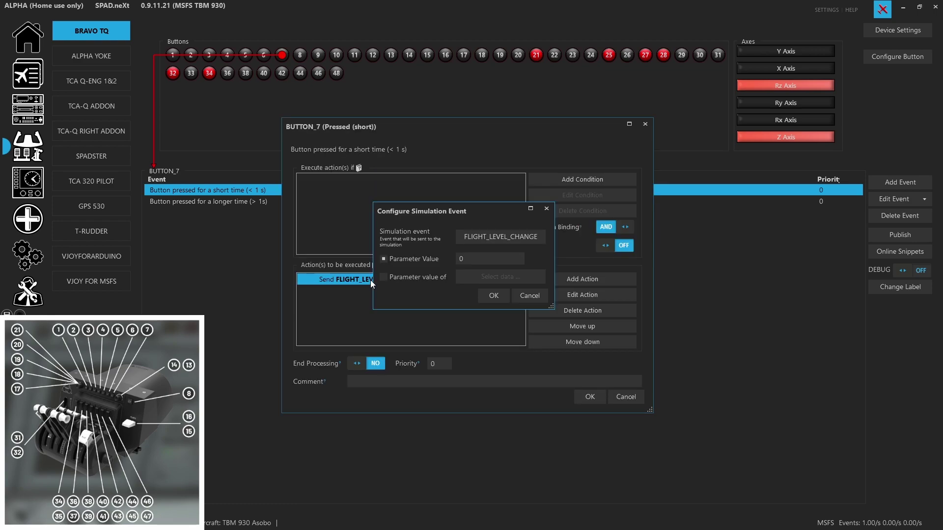
pyautogui.click(460, 238)
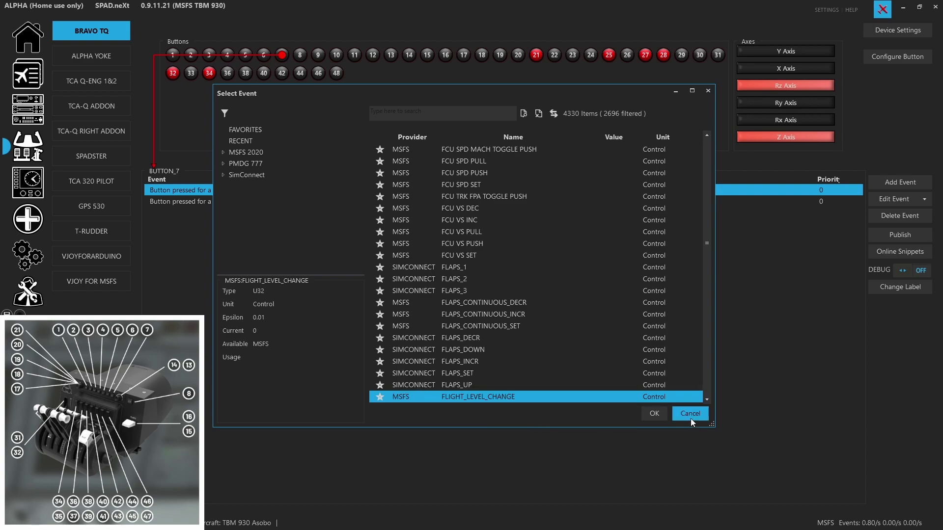
pyautogui.click(655, 414)
pyautogui.click(585, 397)
pyautogui.click(412, 202)
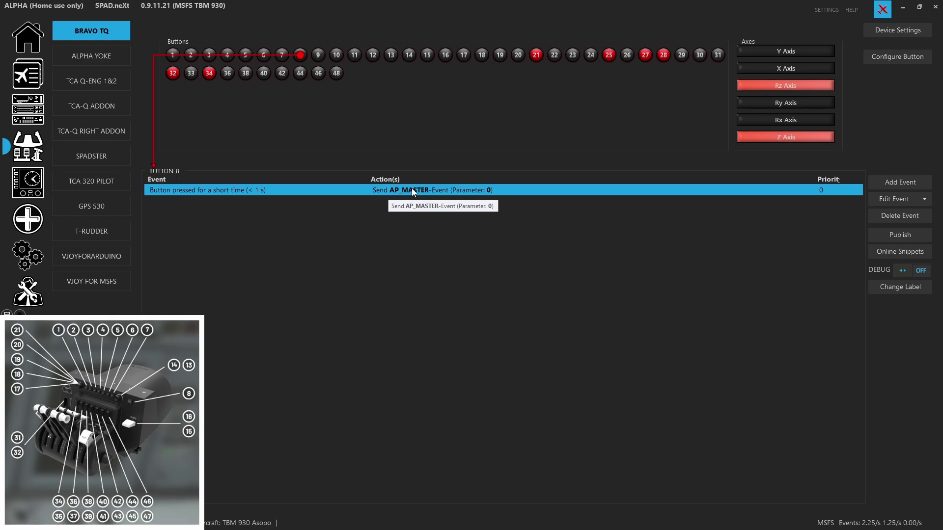
# Review BUTTON_13's events and inspect the conditions of its AUTOPILOT VERTICAL HOLD VAR increment event
pyautogui.click(391, 55)
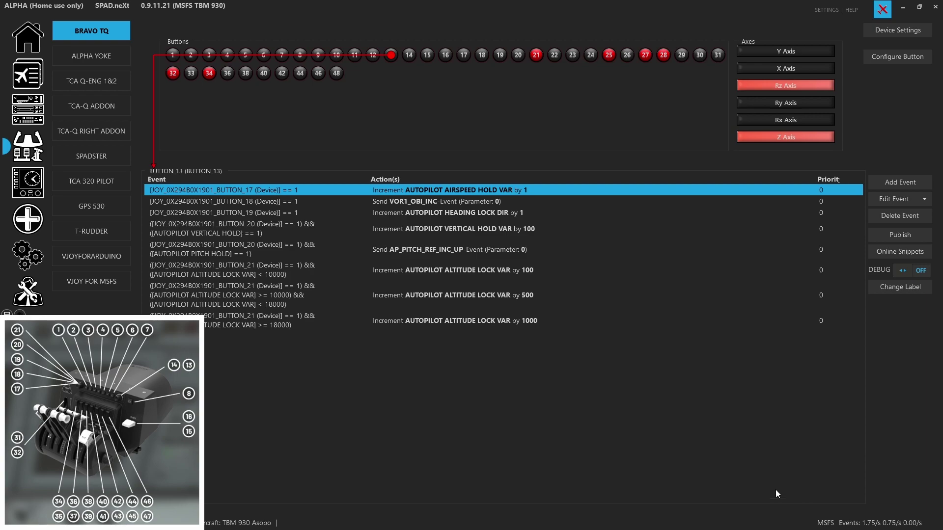
pyautogui.doubleClick(295, 227)
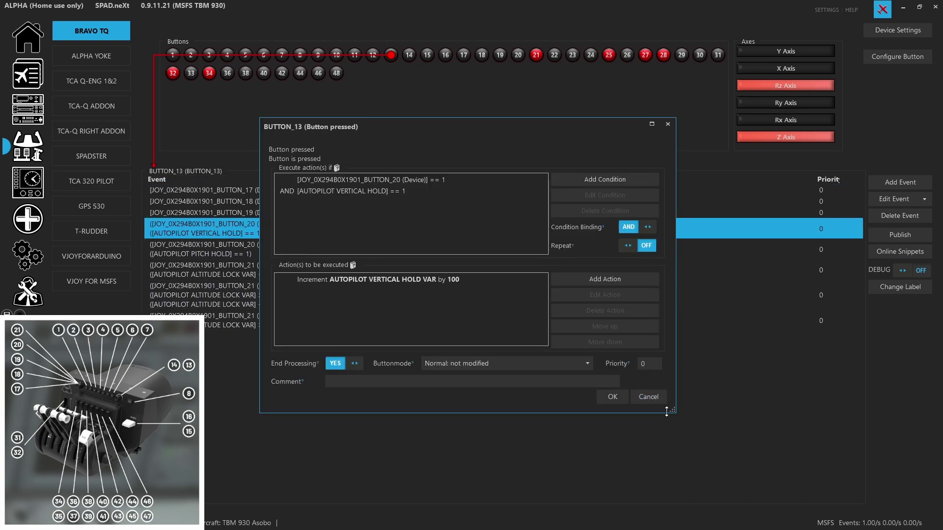
pyautogui.click(657, 400)
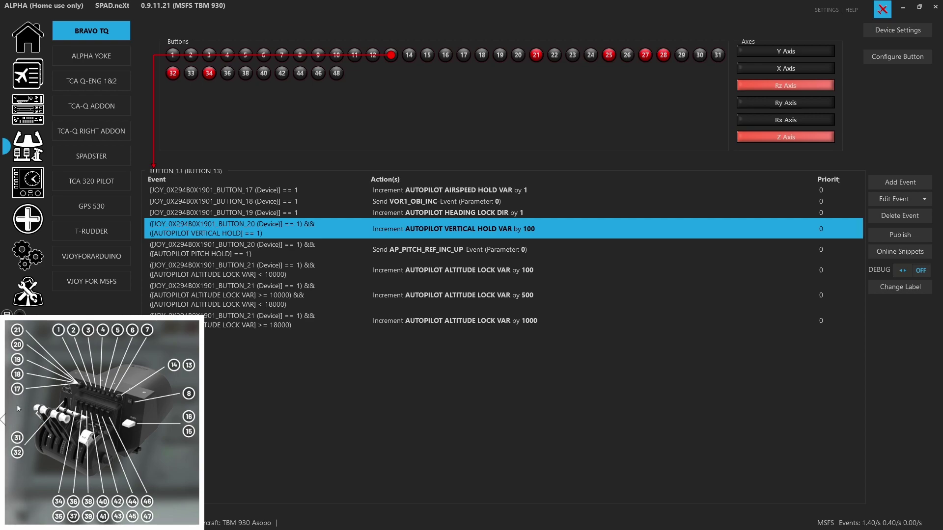
# Inspect the conditions and actions of BUTTON_13's airspeed, VOR1 OBI and heading events tied to selector positions 17, 18 and 19
pyautogui.doubleClick(258, 190)
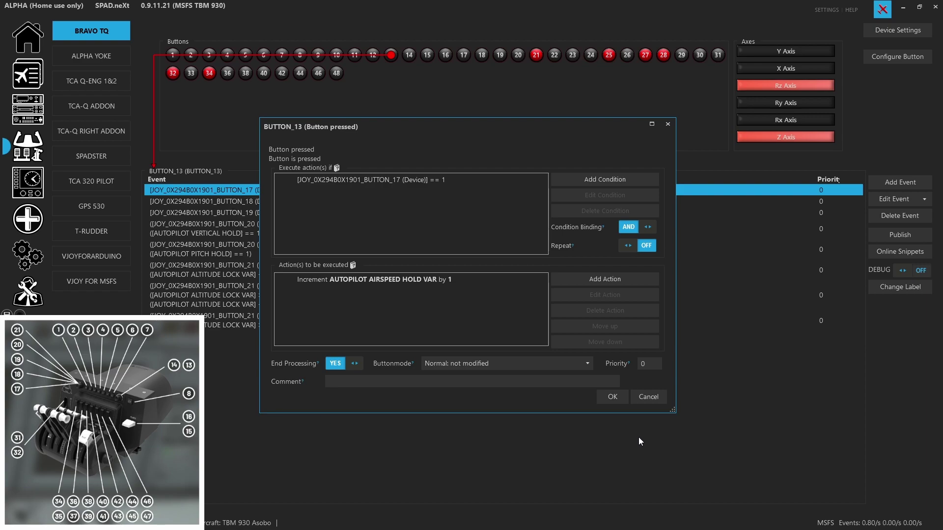
pyautogui.press('Down')
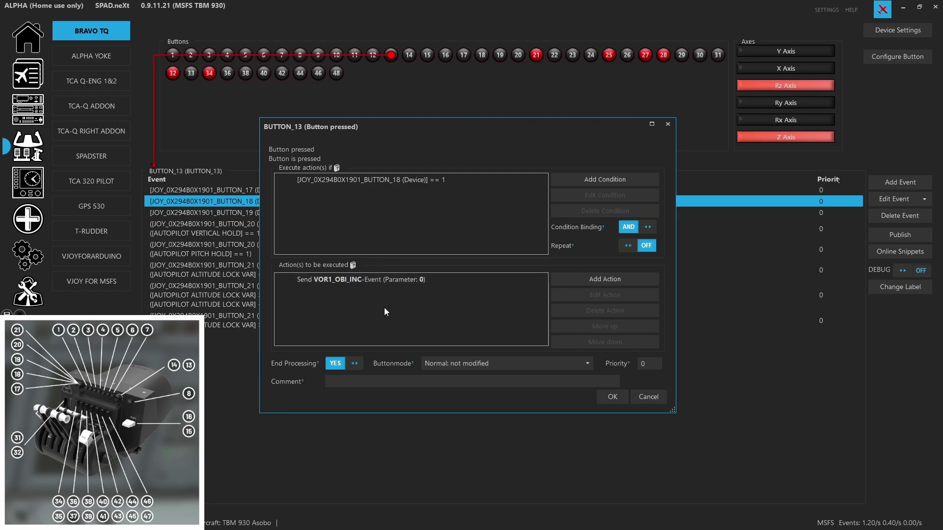
pyautogui.click(648, 397)
pyautogui.doubleClick(467, 212)
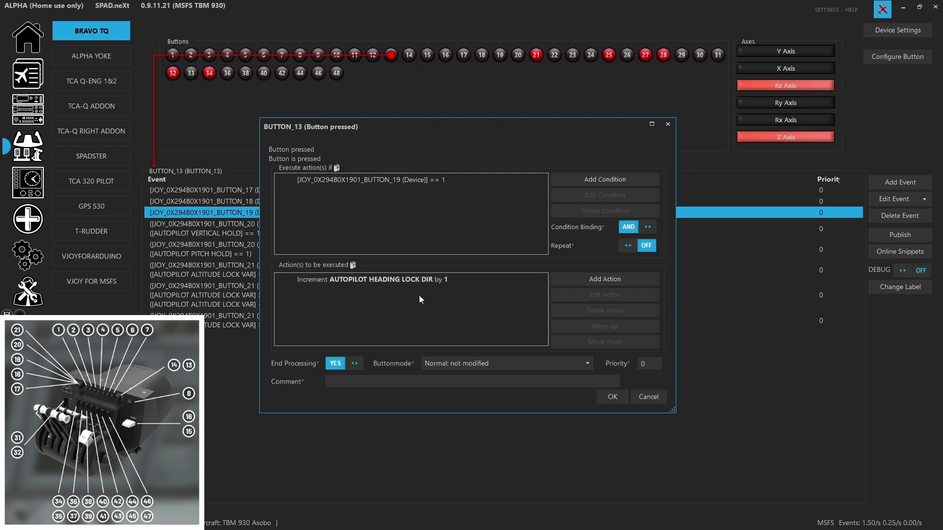
pyautogui.click(617, 397)
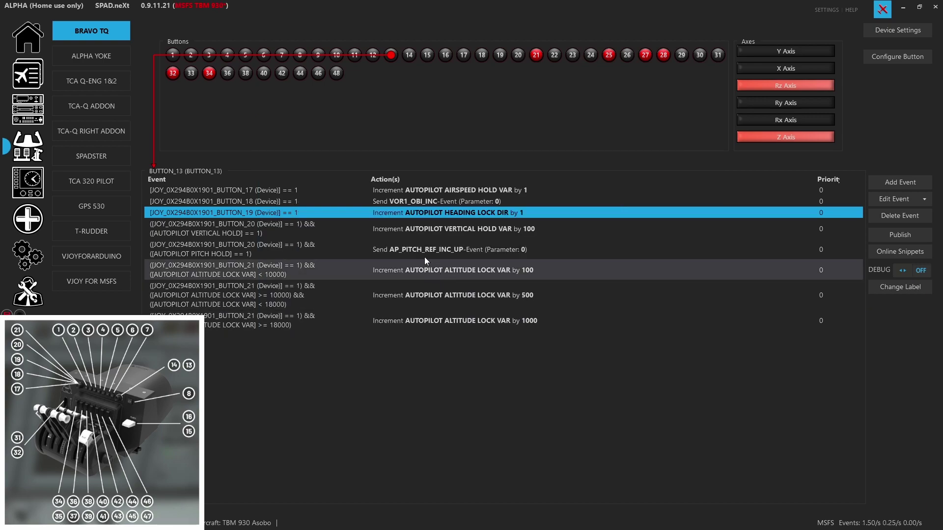
# Inspect the conditions and actions of BUTTON_13's vertical hold and pitch reference events tied to selector position 20
pyautogui.doubleClick(396, 226)
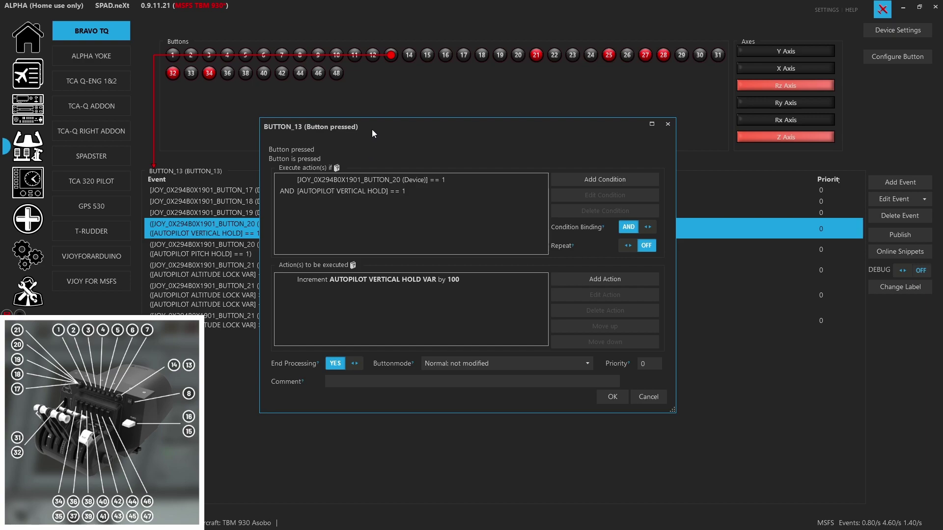
pyautogui.moveTo(372, 128); pyautogui.dragTo(460, 147)
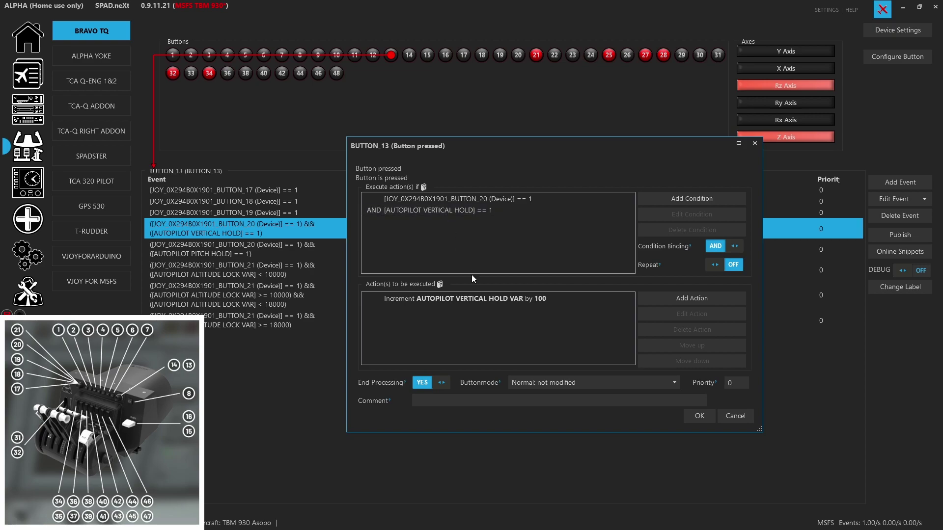
pyautogui.click(505, 299)
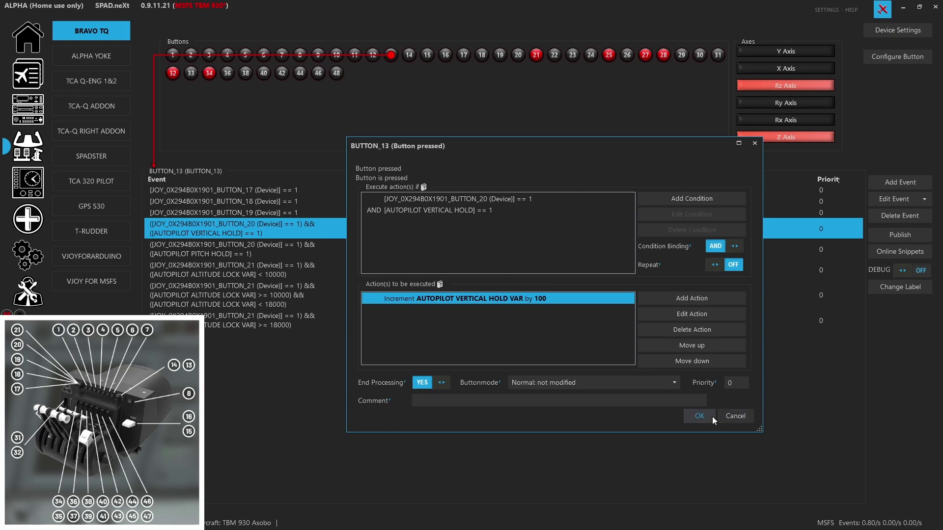
pyautogui.click(700, 416)
pyautogui.doubleClick(406, 254)
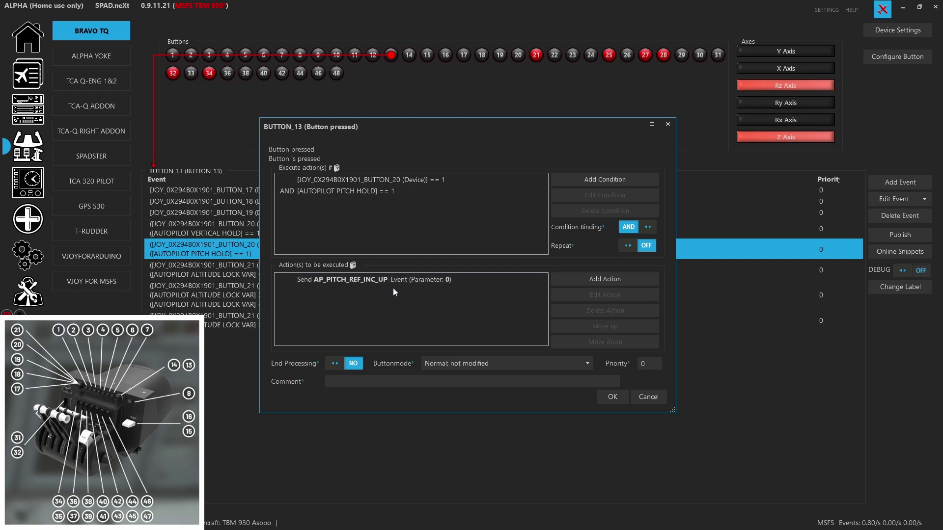
pyautogui.click(604, 397)
# Inspect BUTTON_13's three altitude increment events tied to selector position 21, checking each one's altitude condition and step size
pyautogui.doubleClick(455, 276)
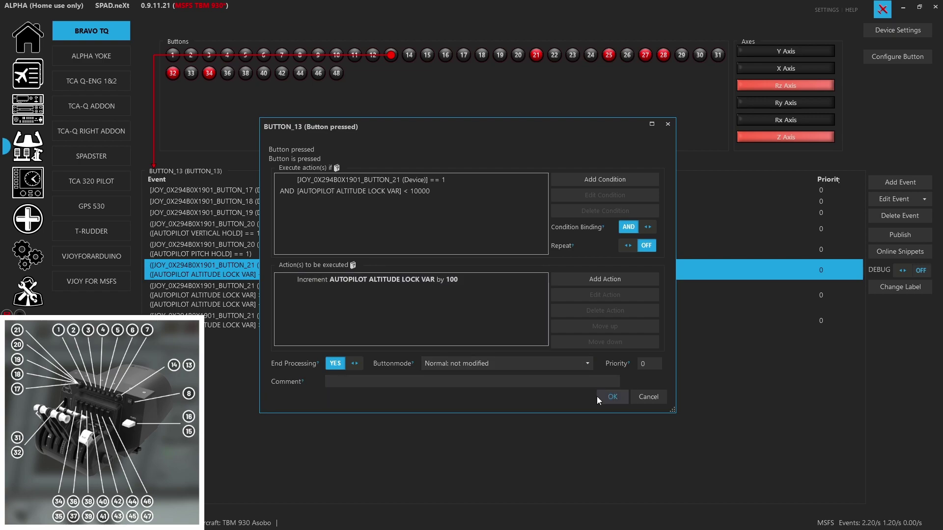
pyautogui.click(608, 401)
pyautogui.doubleClick(443, 297)
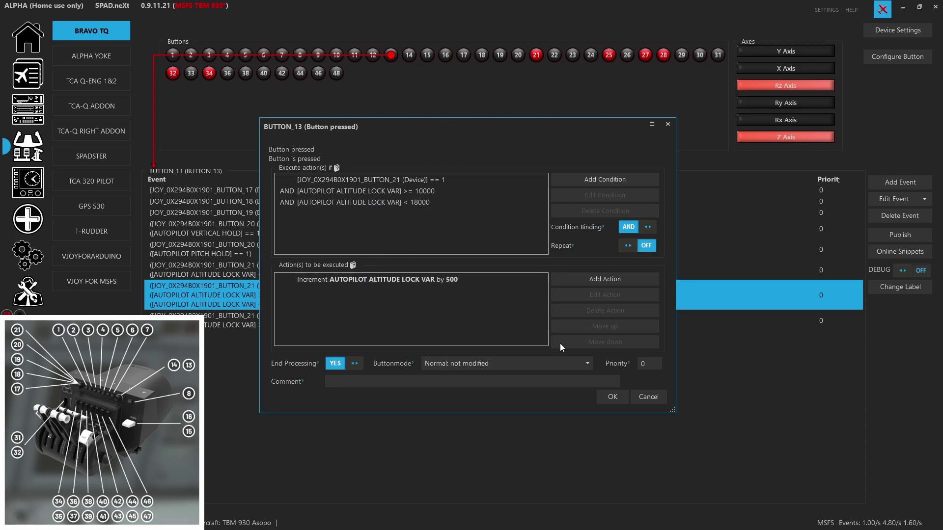
pyautogui.click(612, 397)
pyautogui.click(352, 320)
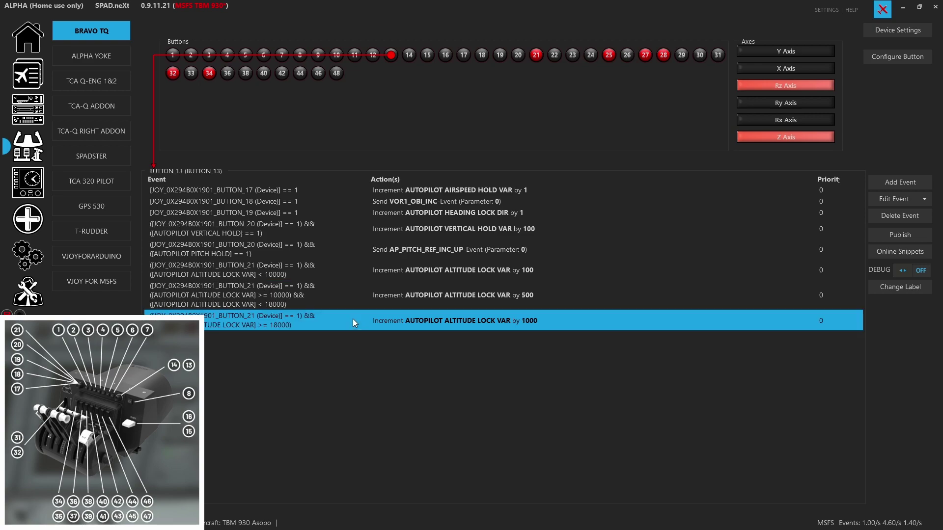
pyautogui.doubleClick(353, 319)
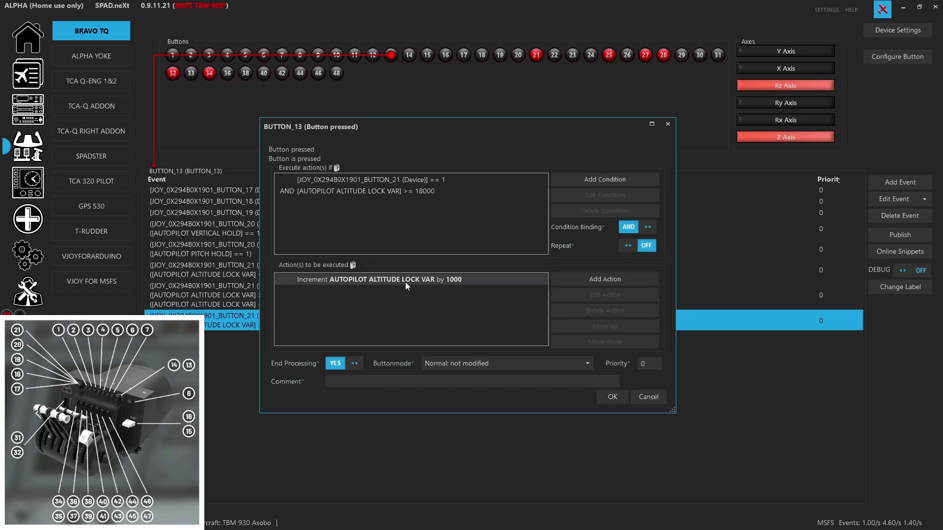
pyautogui.press('Escape')
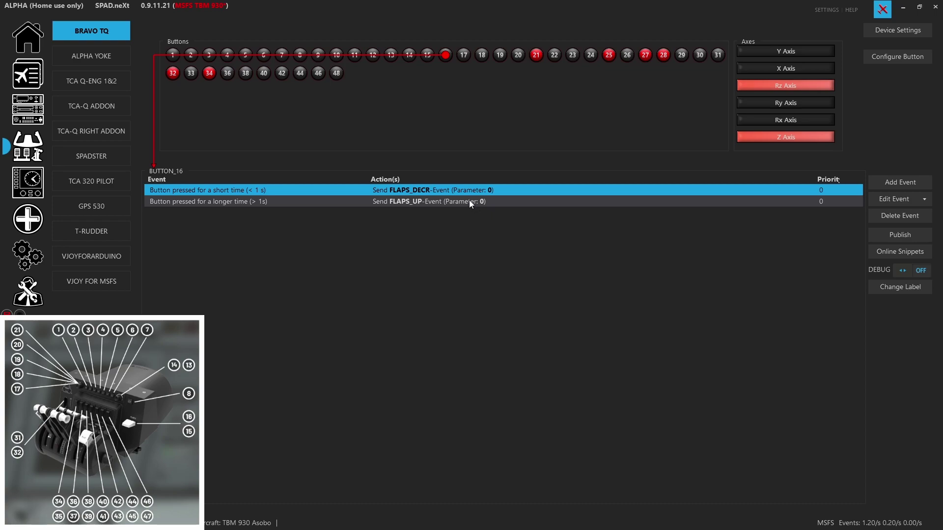
# Review the event assignments of BUTTON_19 through BUTTON_23
pyautogui.click(500, 56)
pyautogui.click(516, 59)
pyautogui.click(539, 57)
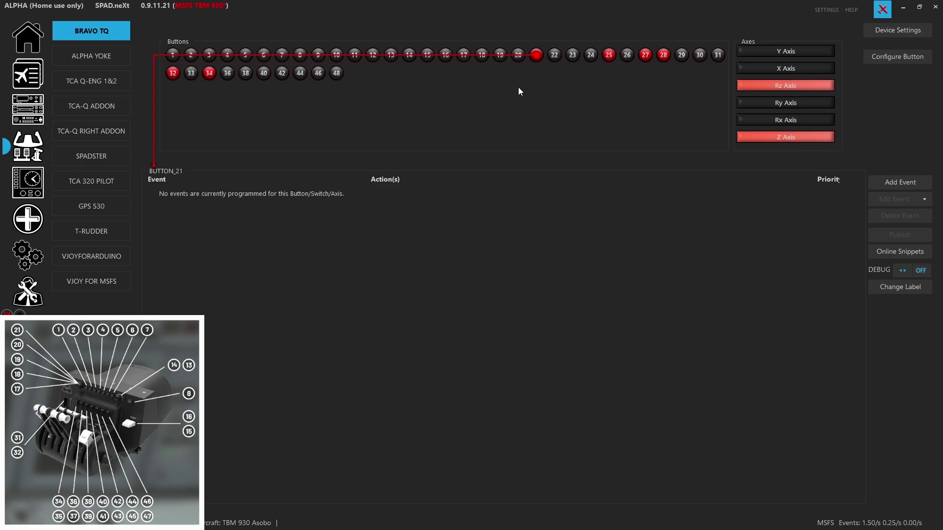
pyautogui.click(554, 55)
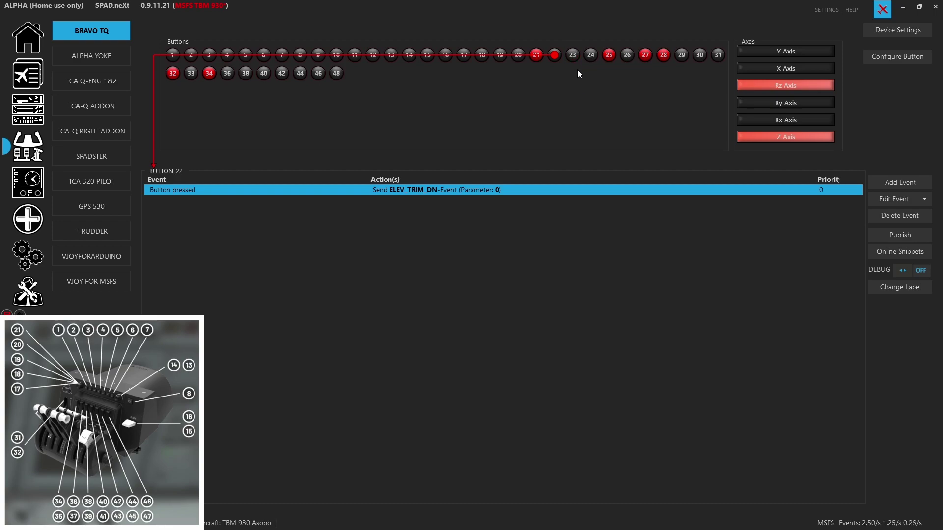
pyautogui.click(573, 57)
# Examine BUTTON_24's Switched ON sequence of THROTTLE1_DECR events and delays, look at the Pause action's settings, and cancel out
pyautogui.click(591, 55)
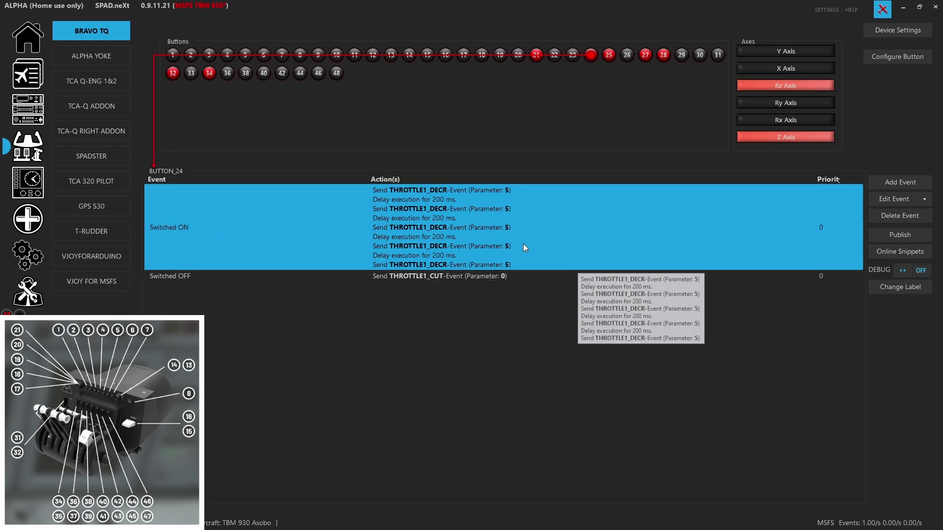
pyautogui.doubleClick(447, 238)
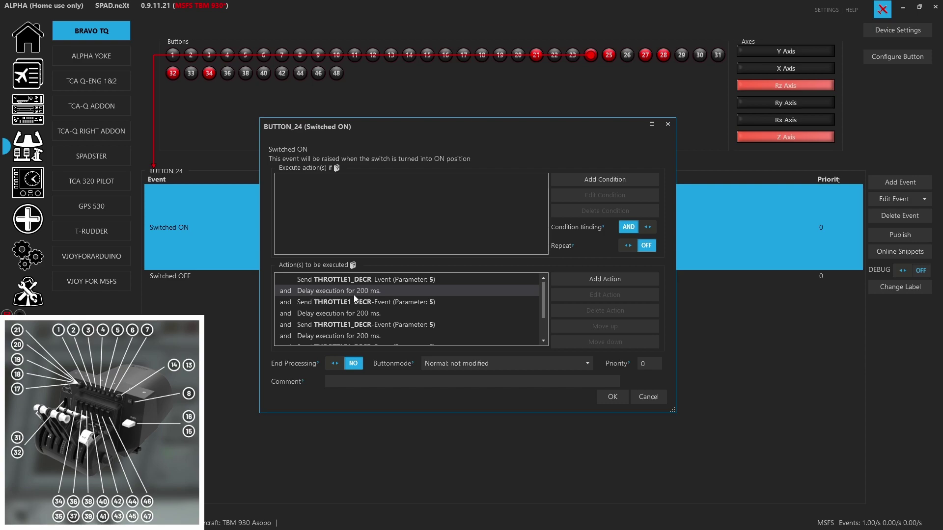
pyautogui.click(572, 280)
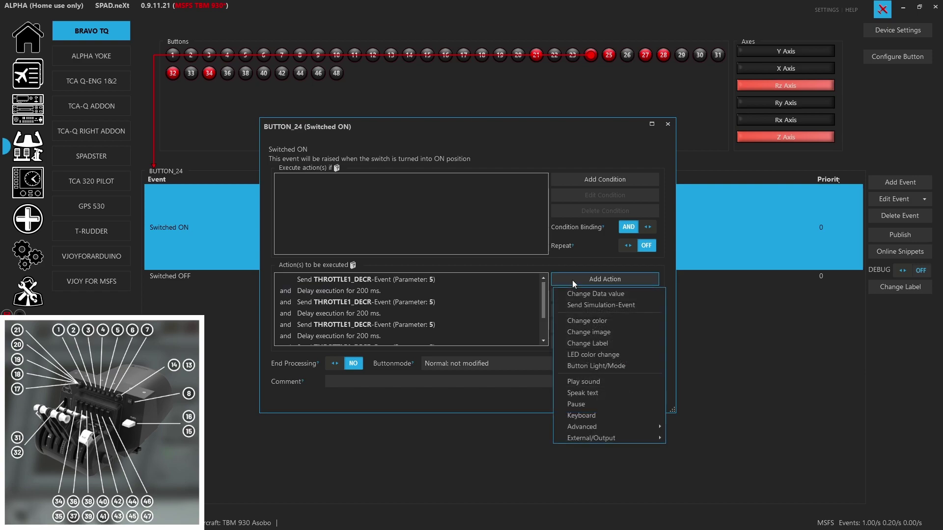
pyautogui.click(576, 405)
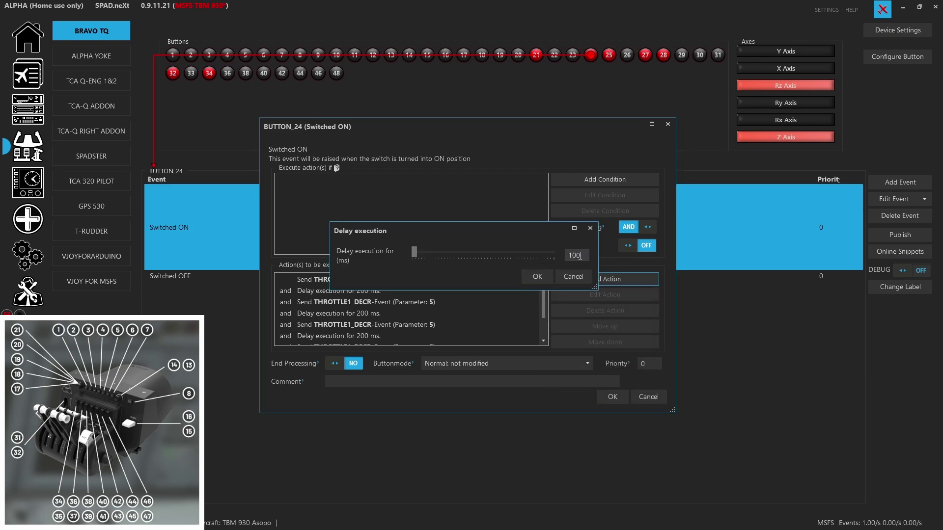
pyautogui.click(582, 281)
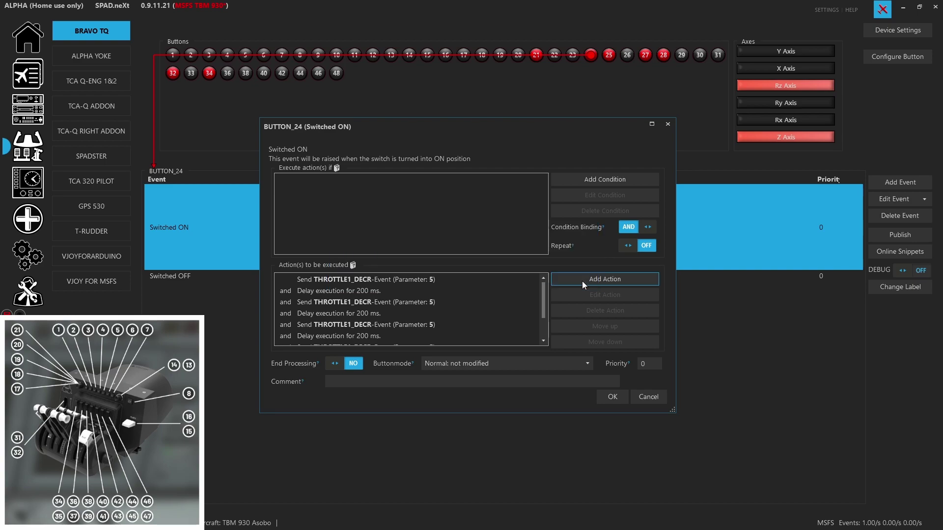
pyautogui.click(442, 302)
pyautogui.scroll(-1, 441, 300)
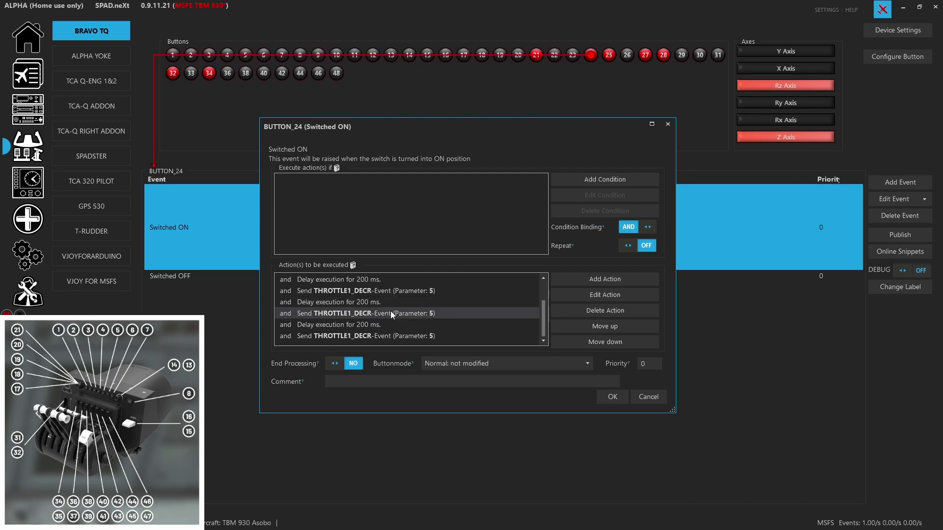
pyautogui.click(389, 334)
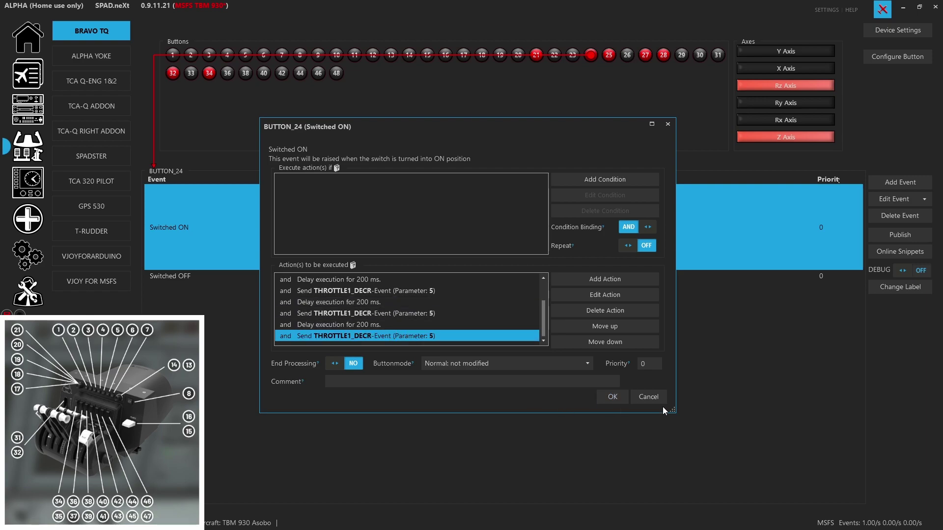
pyautogui.click(646, 403)
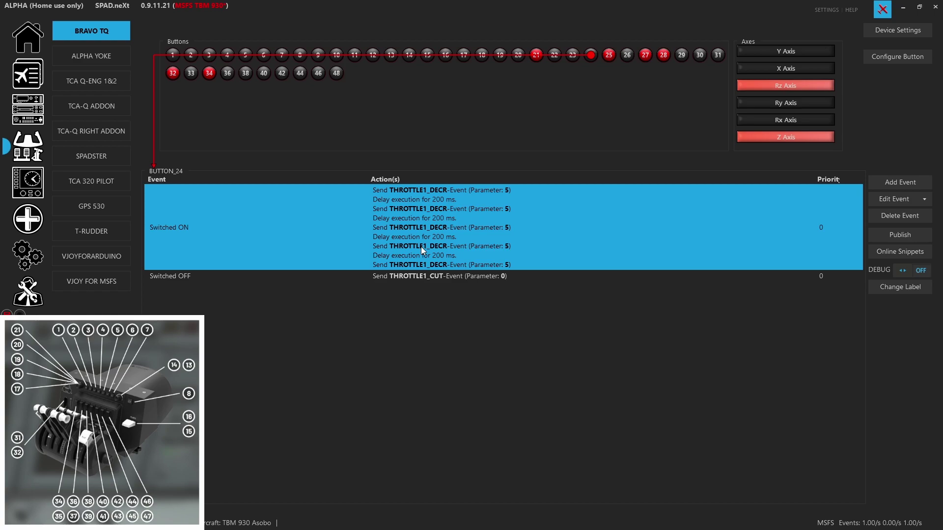
# Check BUTTON_25, then inspect the fuel valve conditions and actions of BUTTON_26's Switched ON and Switched OFF events
pyautogui.click(609, 54)
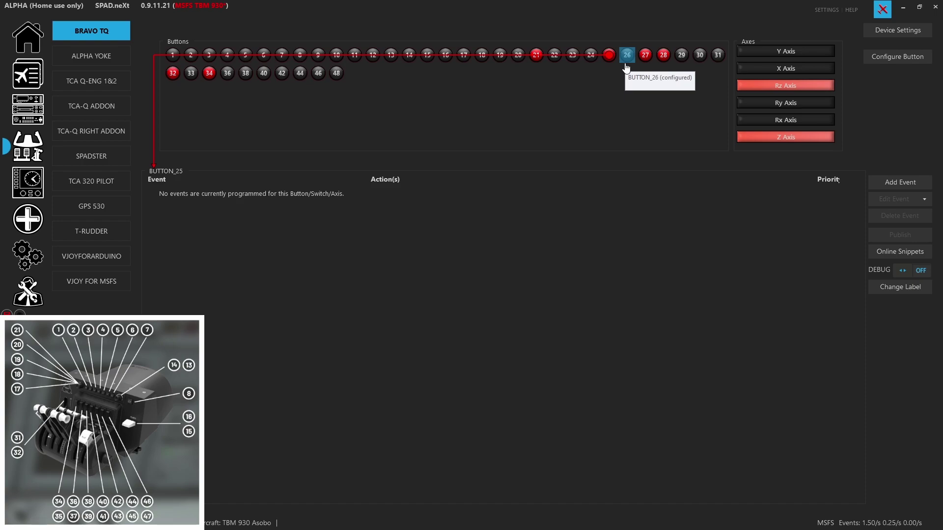
pyautogui.click(626, 67)
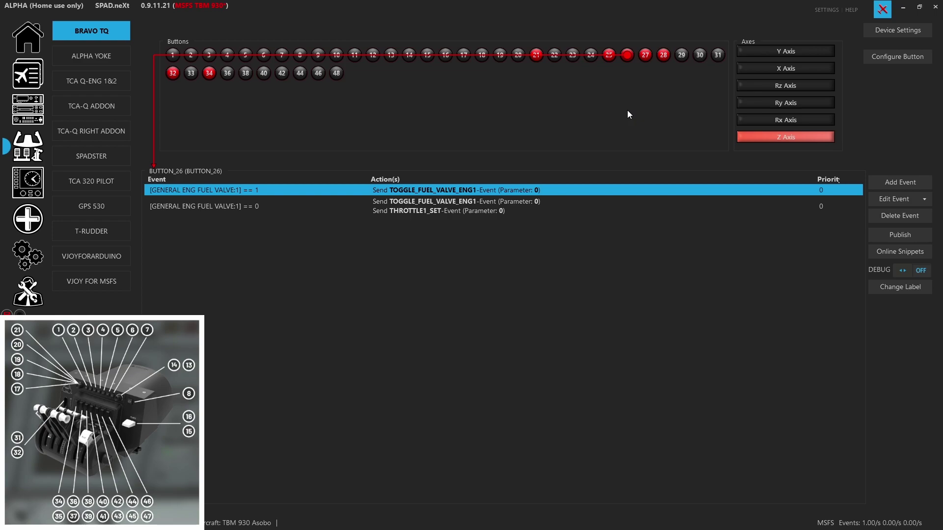
pyautogui.doubleClick(346, 190)
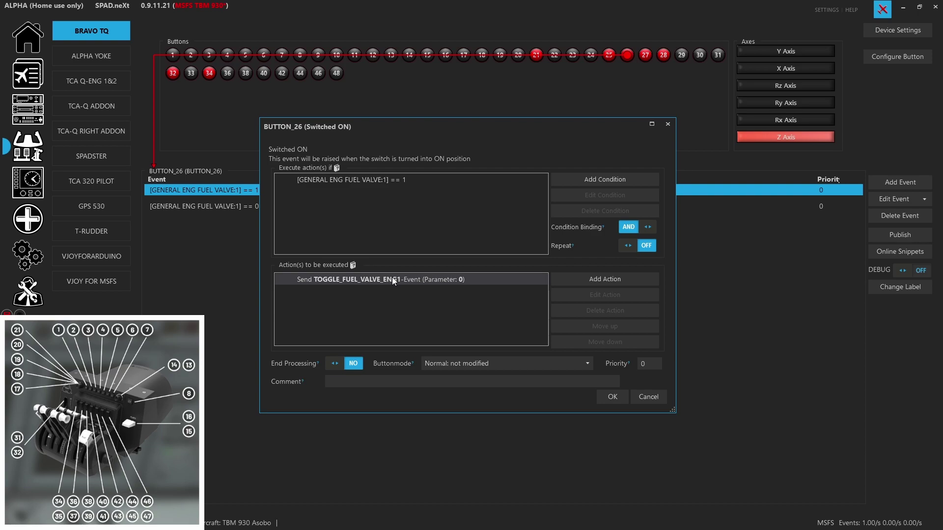
pyautogui.click(651, 397)
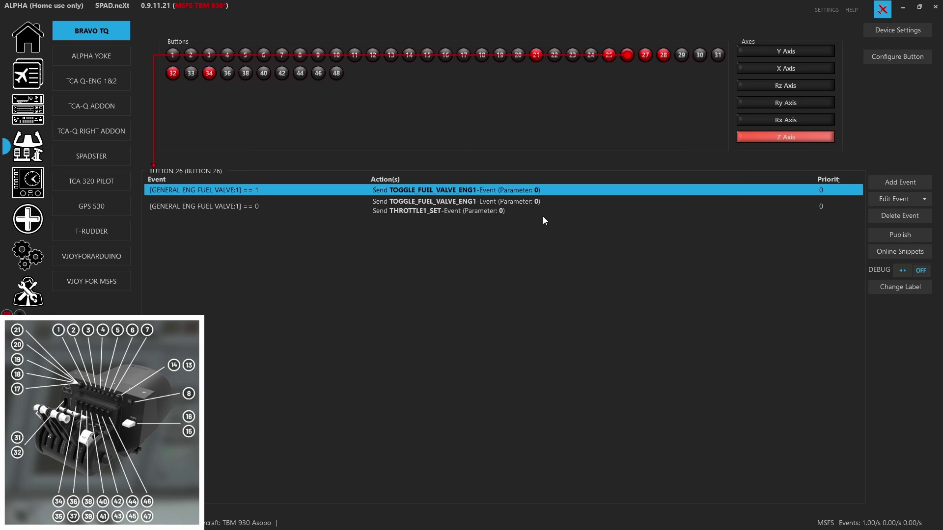
pyautogui.doubleClick(477, 211)
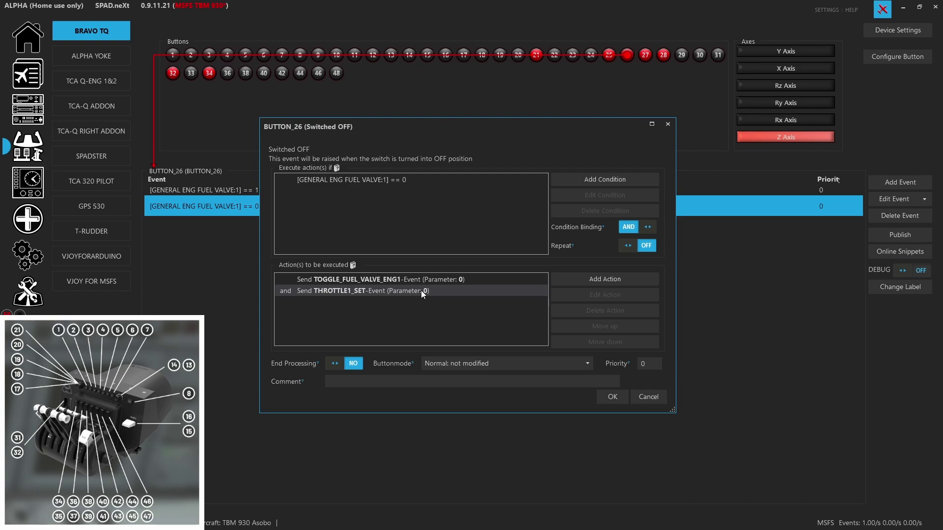
pyautogui.press('Escape')
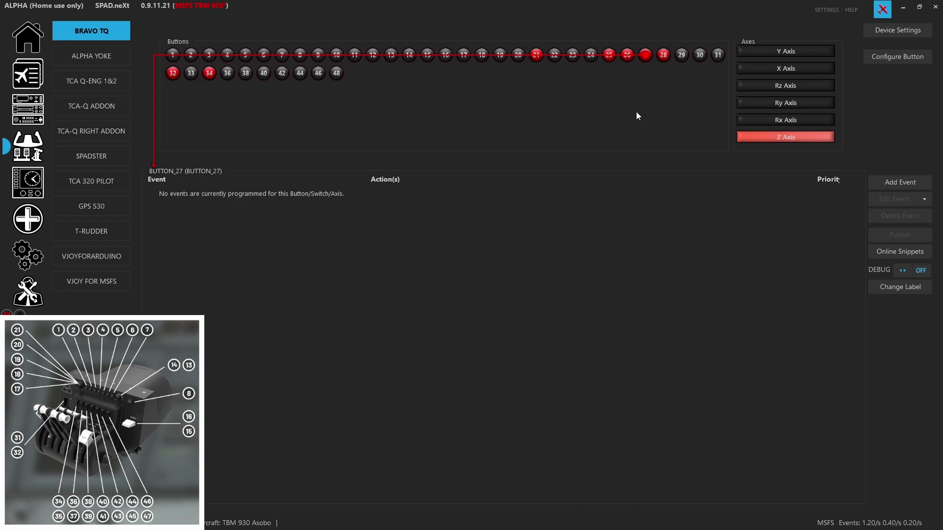
# Review the event assignments of BUTTON_28 through BUTTON_33, including the go-around and landing gear buttons
pyautogui.click(662, 57)
pyautogui.click(680, 56)
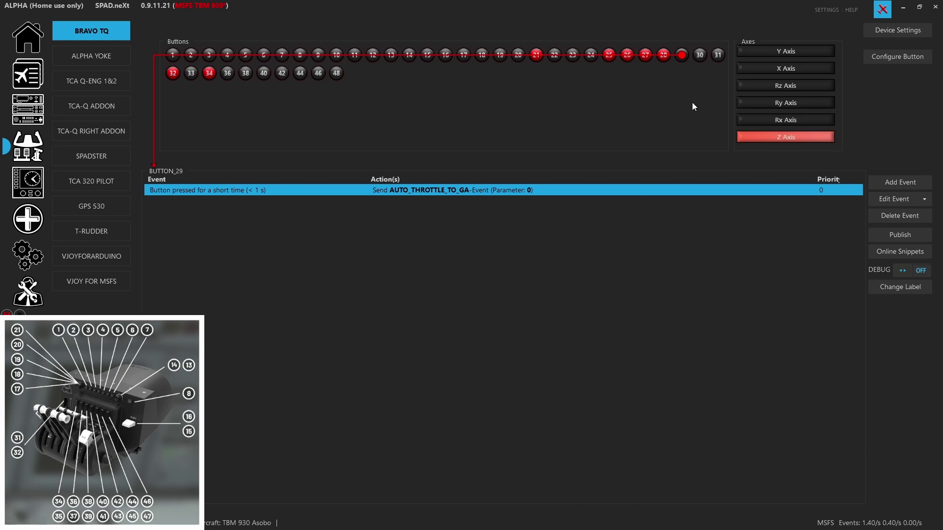
pyautogui.click(700, 55)
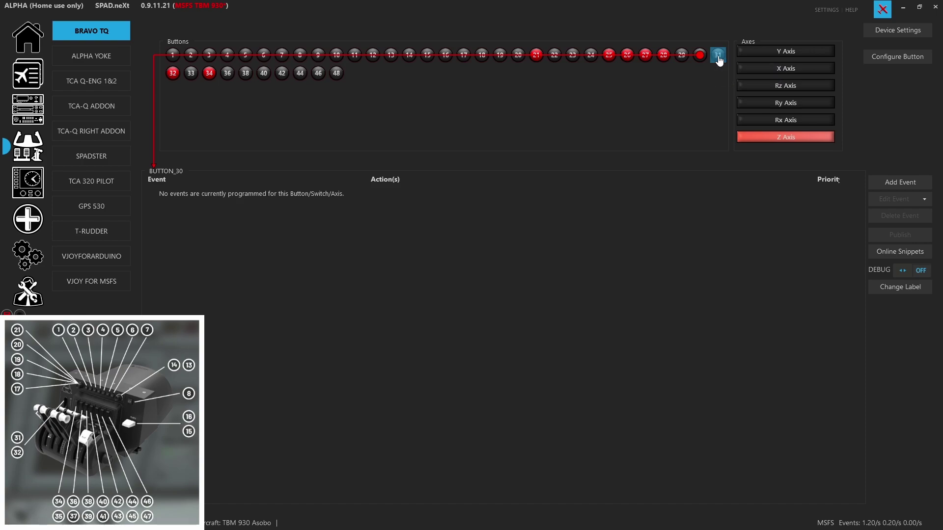
pyautogui.click(718, 58)
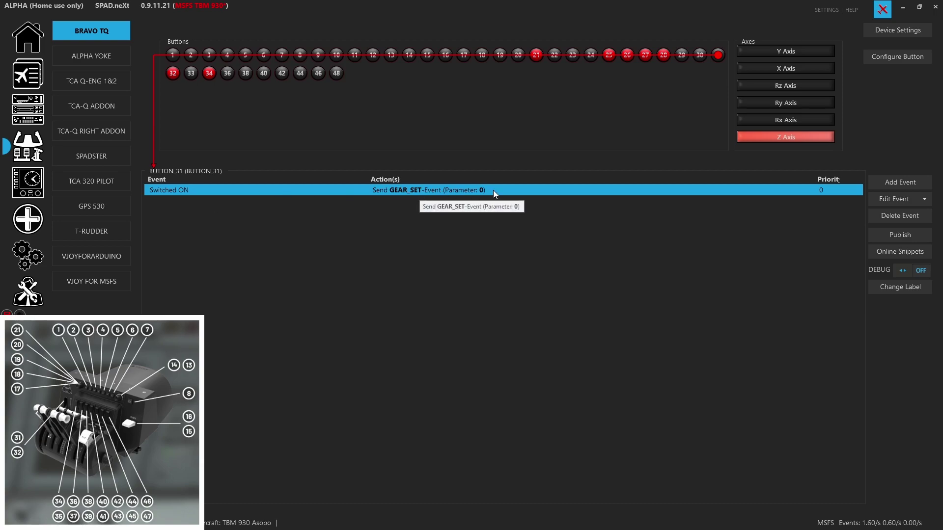
pyautogui.click(172, 73)
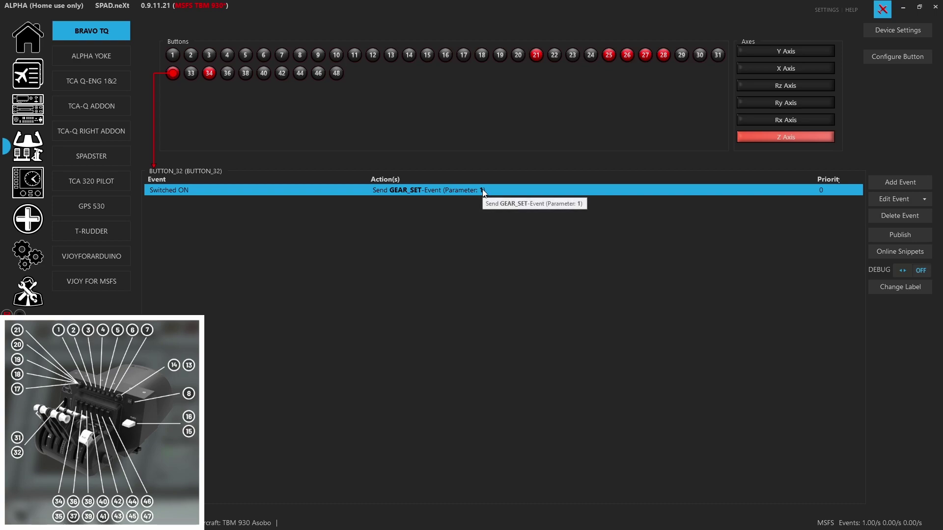
pyautogui.click(194, 76)
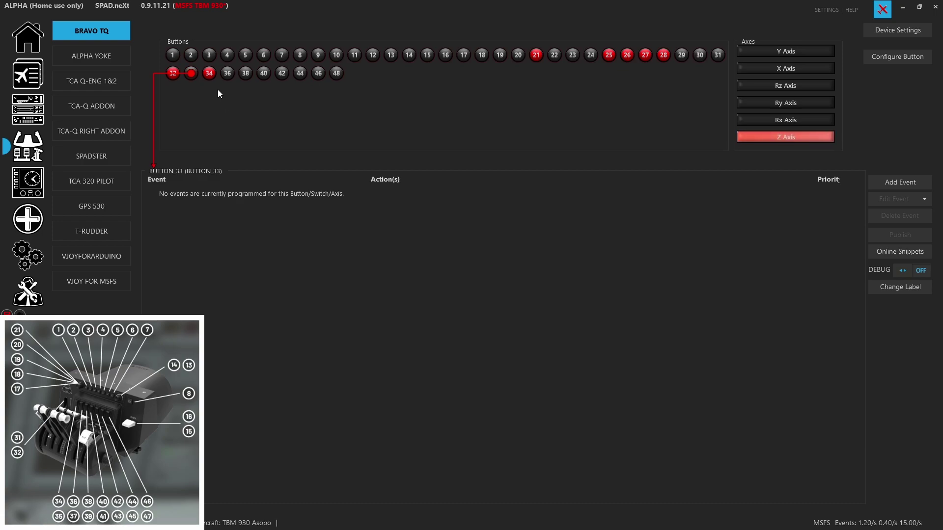
# Inspect the conditions of BUTTON_34's two PARKING_BRAKES events, then check BUTTON_36's wing light assignment
pyautogui.click(210, 74)
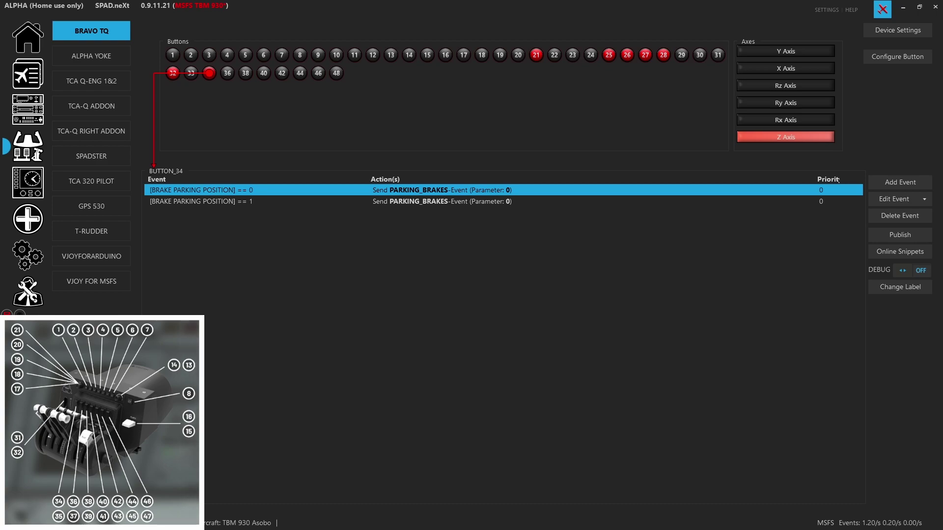
pyautogui.doubleClick(233, 189)
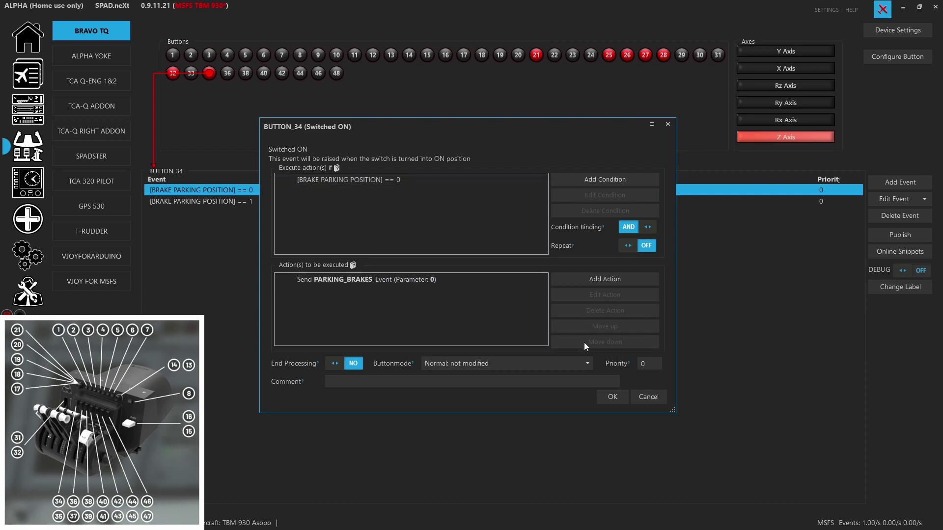
pyautogui.click(617, 399)
pyautogui.doubleClick(255, 200)
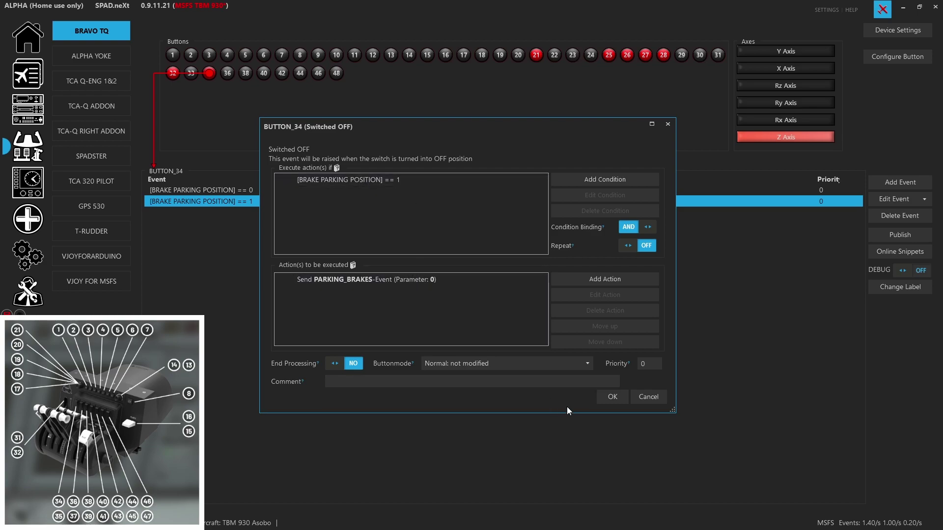
pyautogui.click(610, 401)
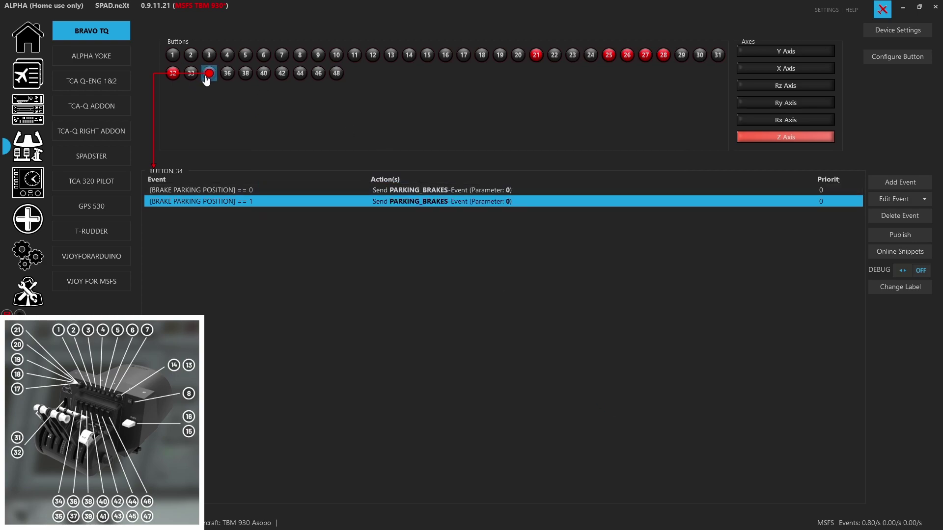
pyautogui.click(227, 73)
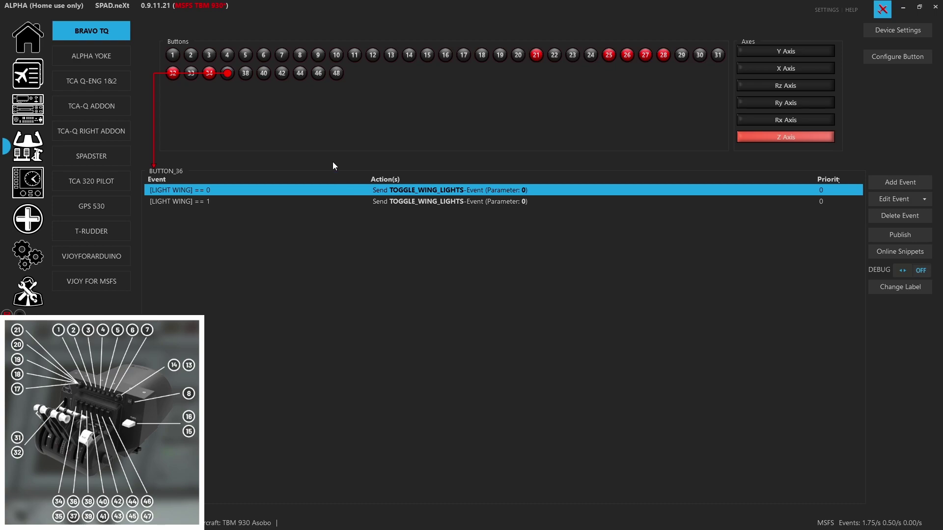
# Check BUTTON_38 and BUTTON_40, then inspect the conditions and actions of BUTTON_42's structural, propeller and windshield deice events
pyautogui.click(245, 73)
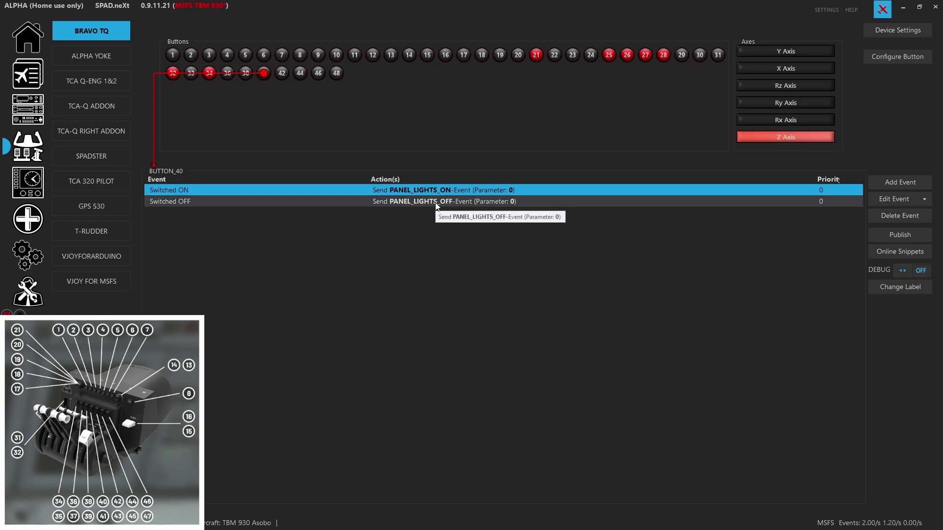
pyautogui.click(283, 75)
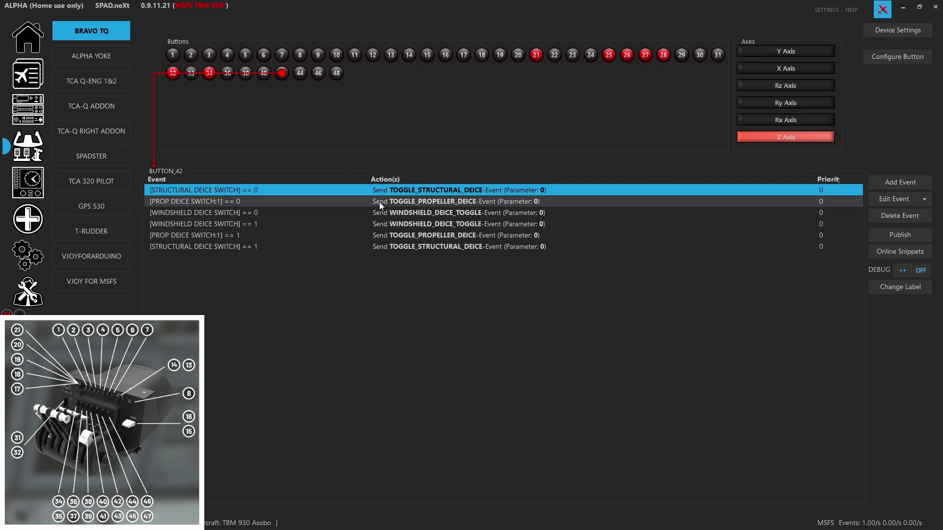
pyautogui.click(344, 215)
pyautogui.doubleClick(329, 190)
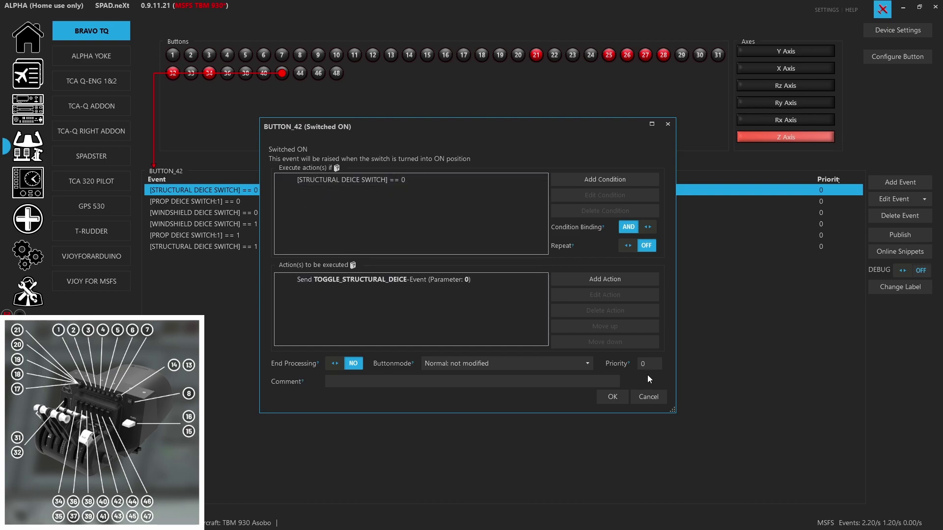
pyautogui.click(650, 396)
pyautogui.doubleClick(249, 201)
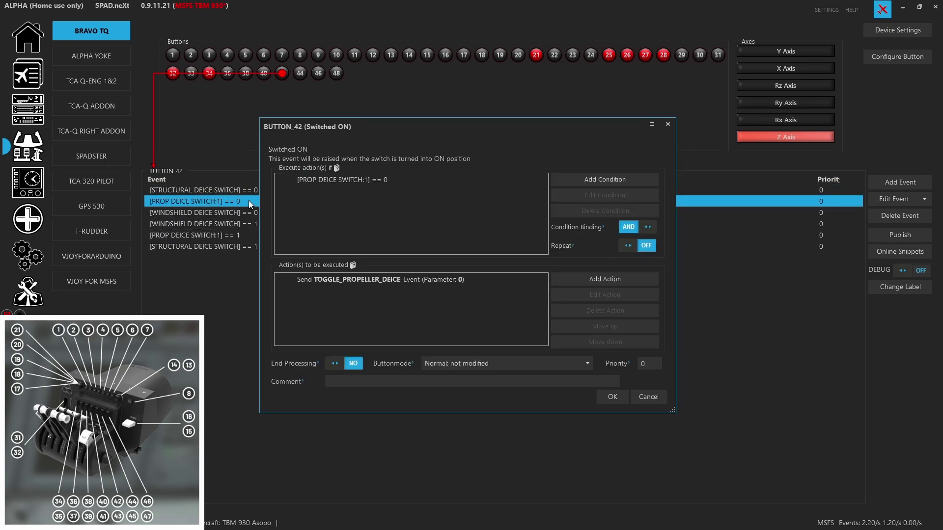
pyautogui.click(649, 397)
pyautogui.click(274, 215)
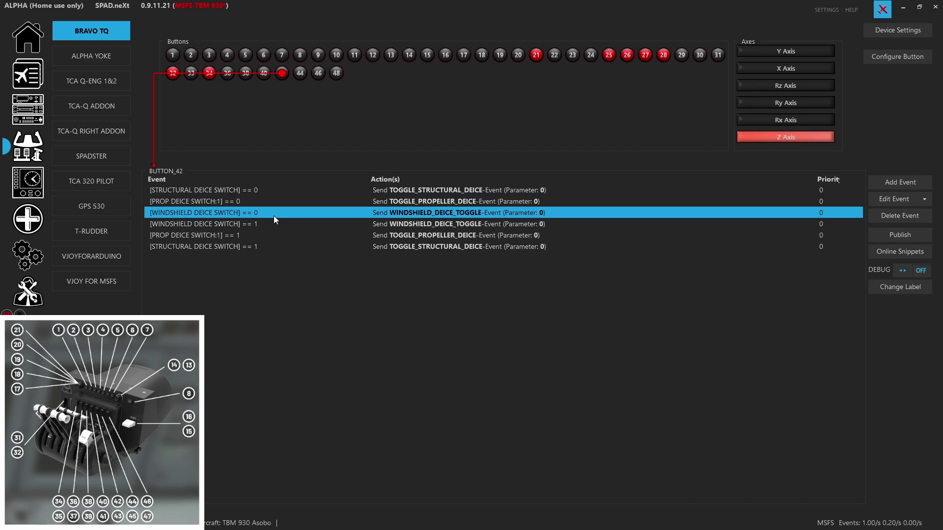
pyautogui.doubleClick(273, 216)
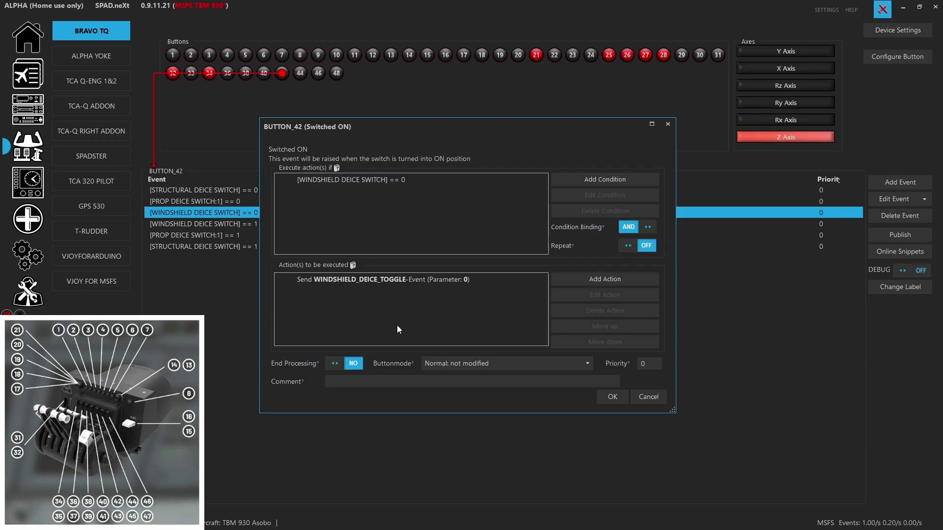
pyautogui.click(657, 399)
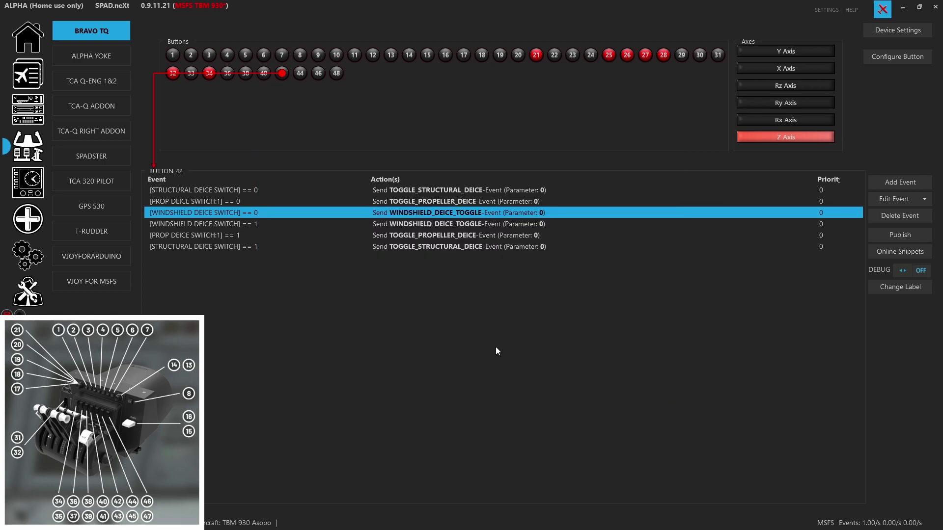
# Review the event assignments of BUTTON_44, BUTTON_46 and BUTTON_48, then check the Rx Axis
pyautogui.click(300, 74)
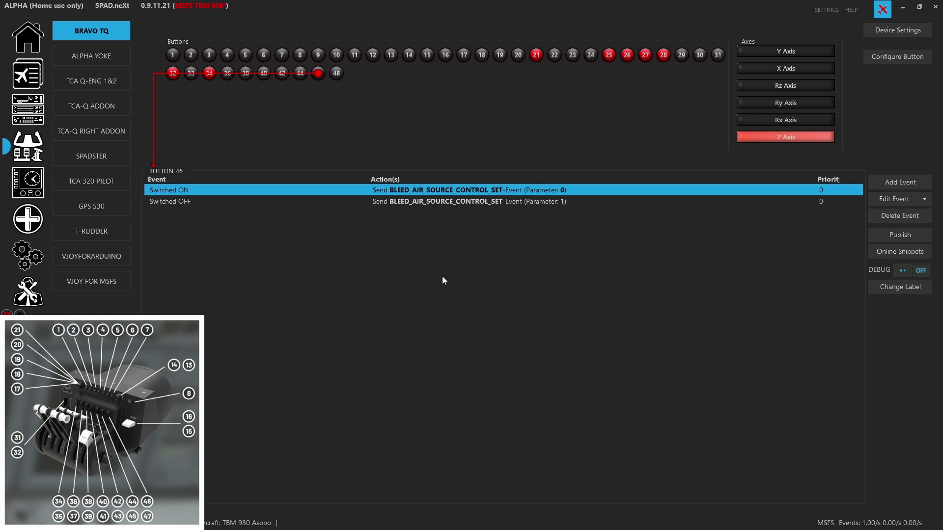
pyautogui.click(336, 73)
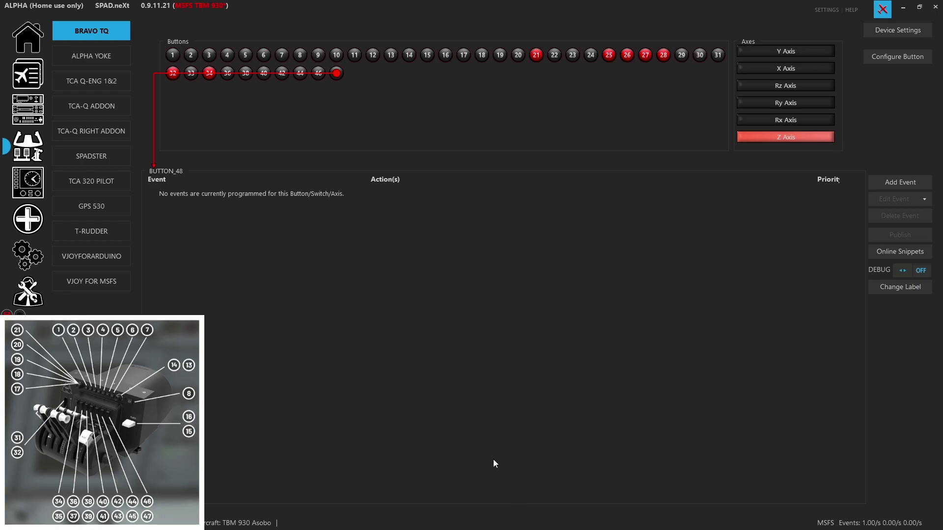
pyautogui.click(785, 120)
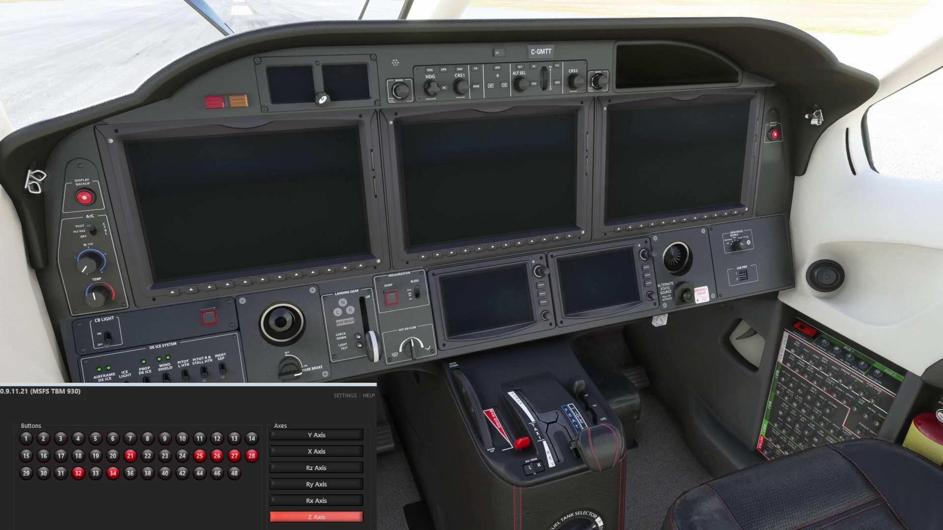
# In the flight simulator's overhead panel view, switch on aircraft power and set AP/TRIM to ON and AUX BP to AUTO
pyautogui.hotkey('alt', '2')
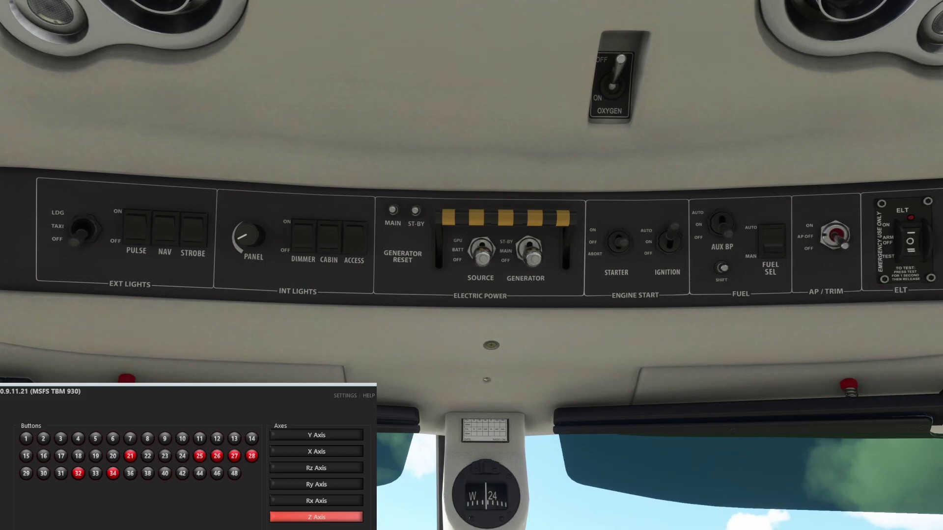
pyautogui.hotkey('shift', 'm')
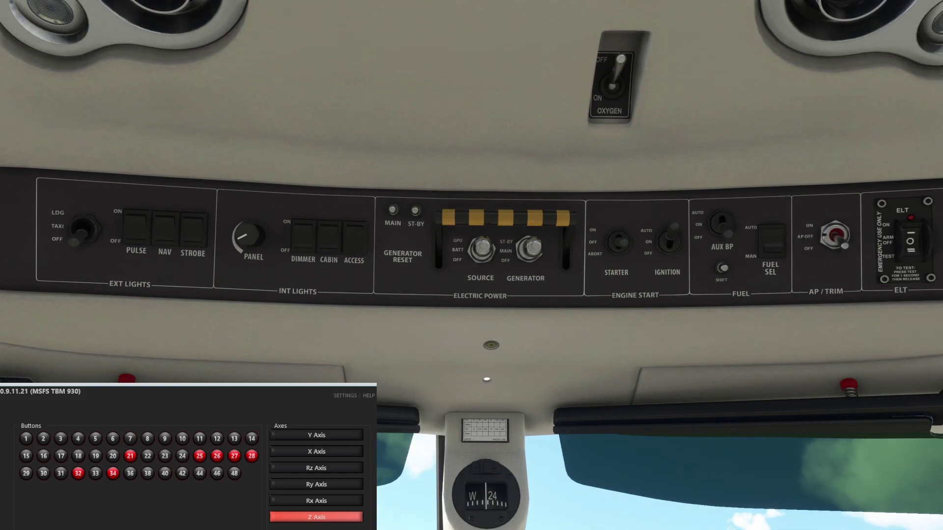
pyautogui.hotkey('shift', 'a')
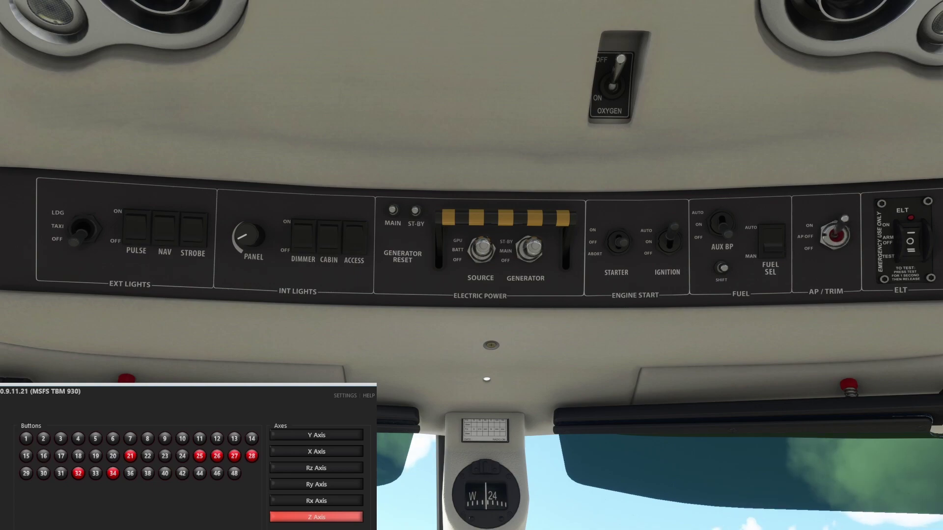
pyautogui.hotkey('shift', 'f')
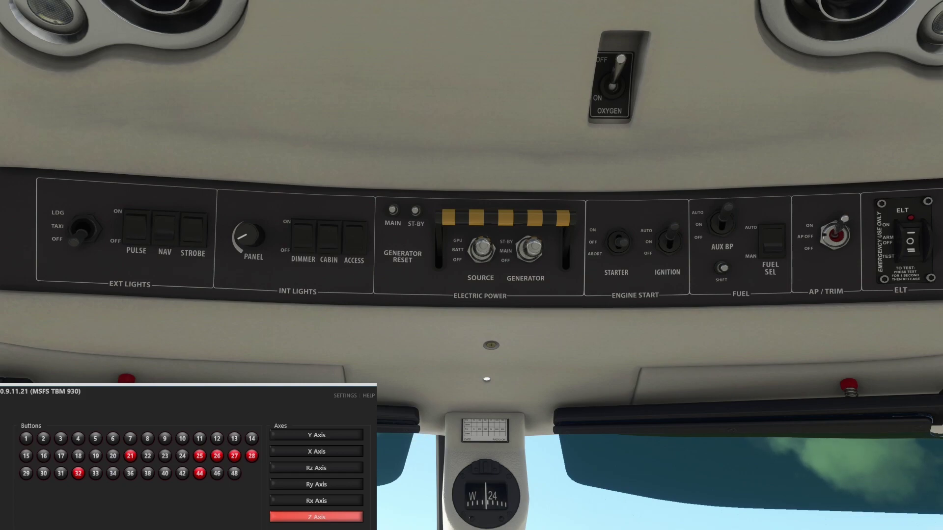
# Test the autopilot from the main instrument panel, checking the flight displays in the normal and raised cockpit views
pyautogui.hotkey('alt', '1')
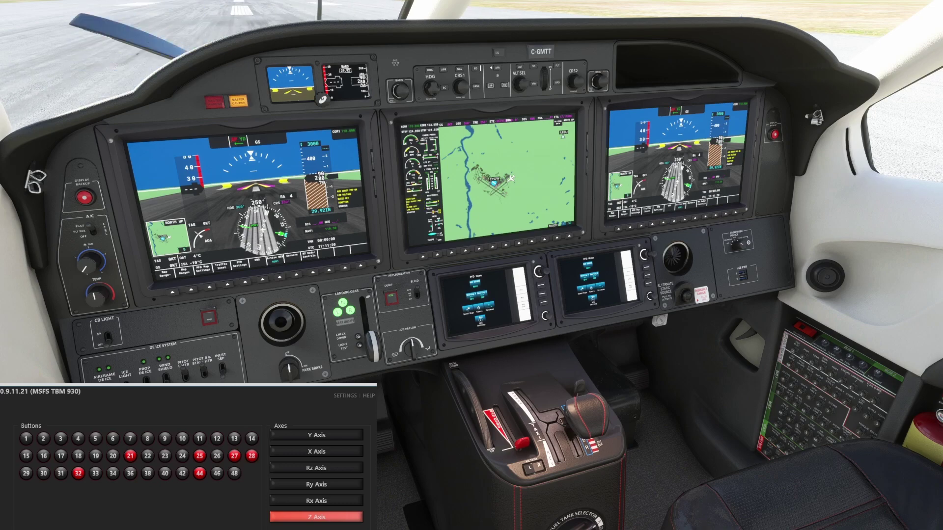
pyautogui.press('z')
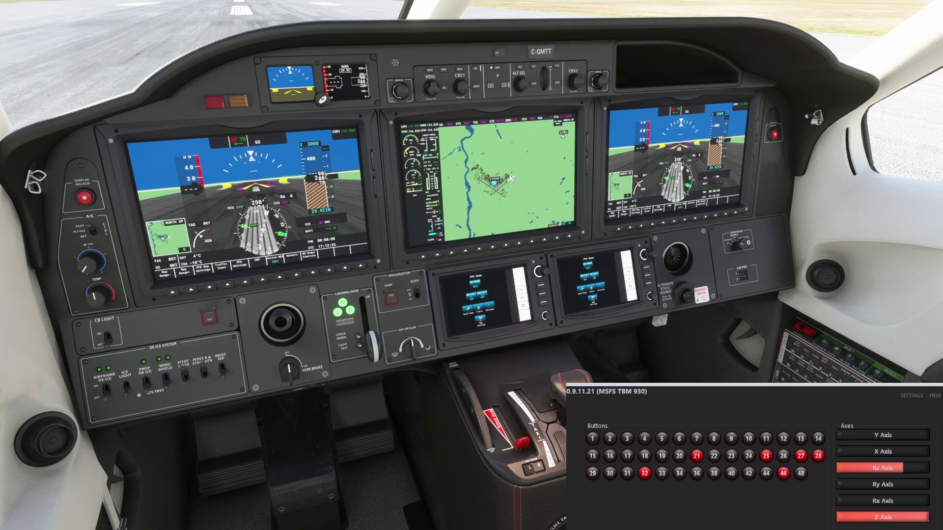
pyautogui.hotkey('ctrl', 'space')
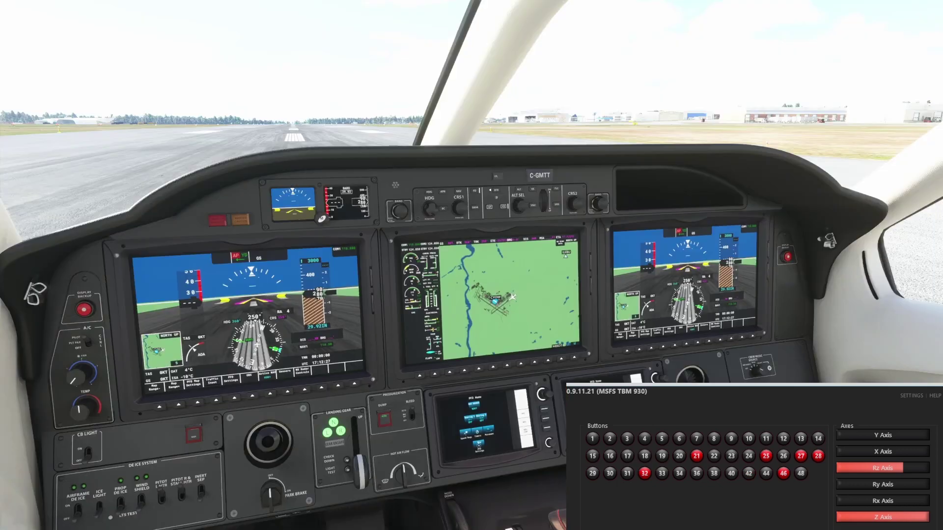
pyautogui.hotkey('alt', '2')
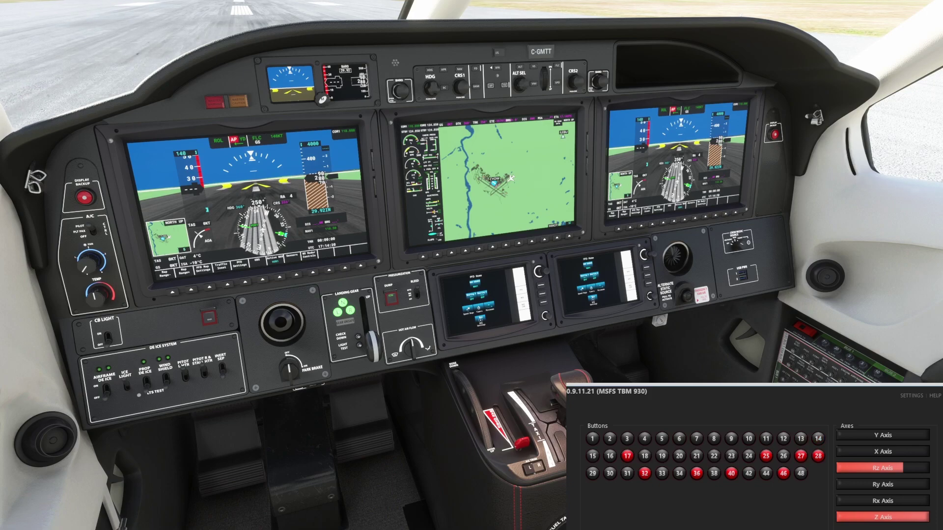
pyautogui.press('z')
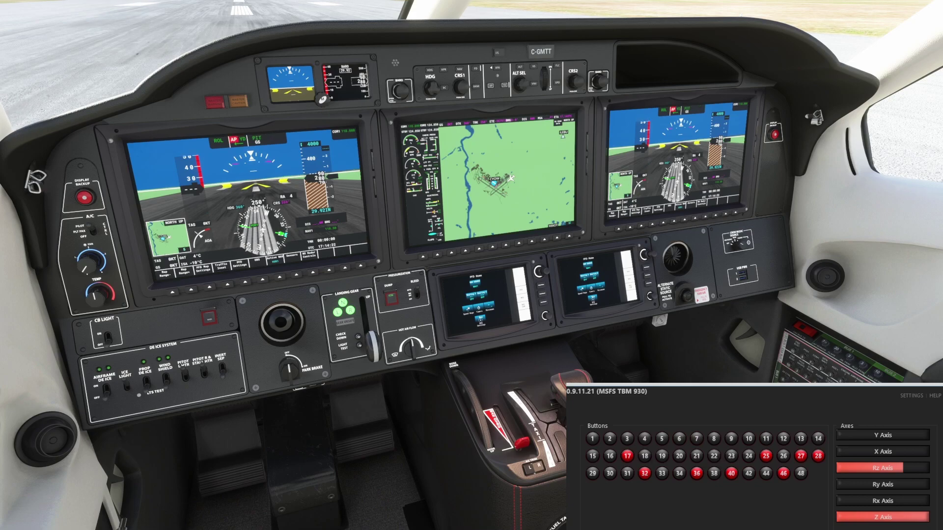